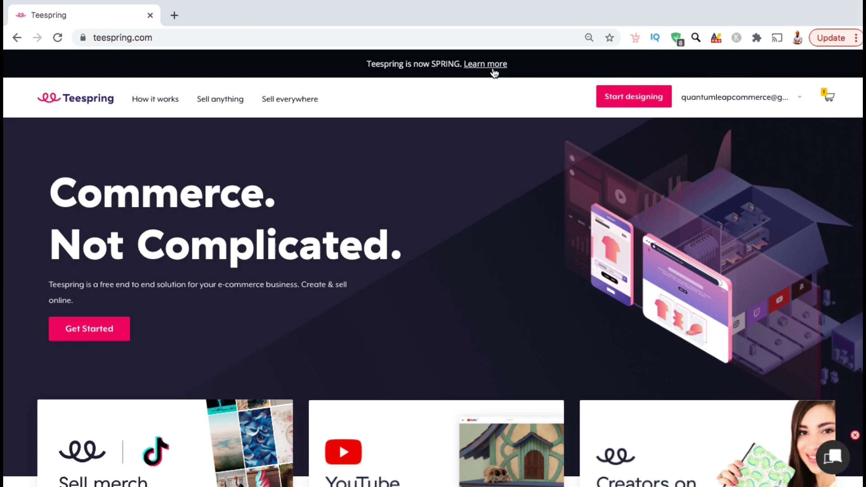
# Go to the Spring site from the rebranding notice, open its sign-up page and proceed to log in to the existing account.
pyautogui.click(493, 68)
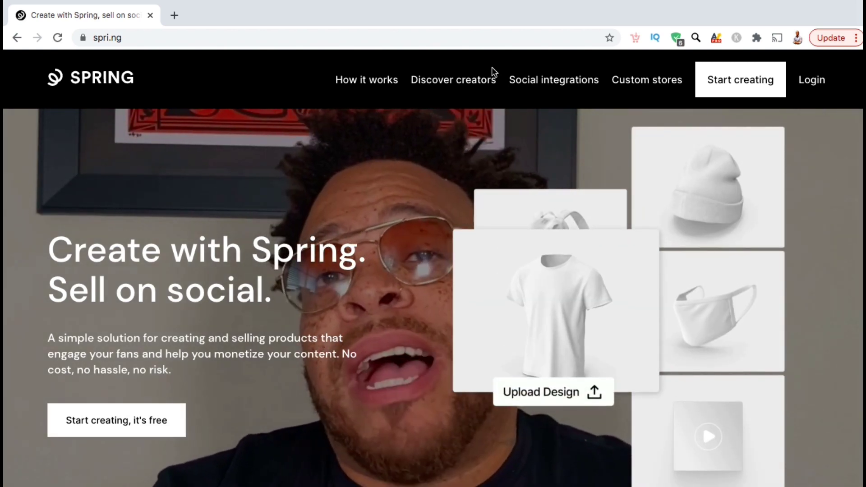
pyautogui.click(272, 37)
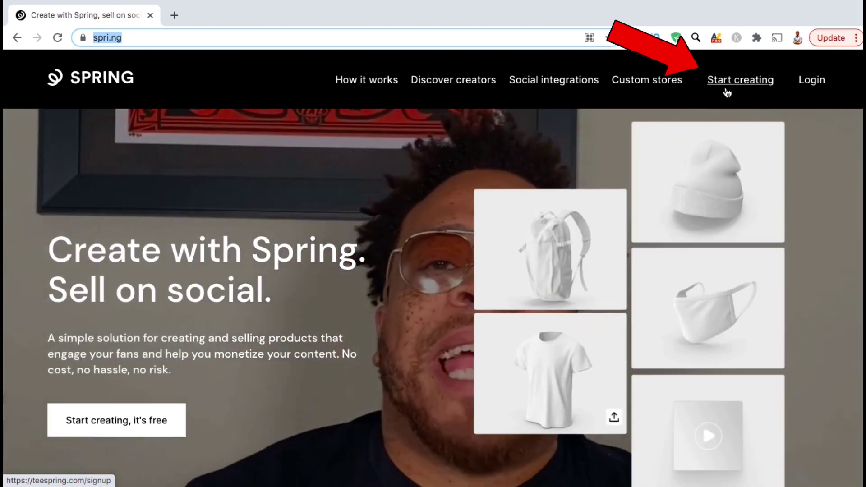
pyautogui.click(727, 91)
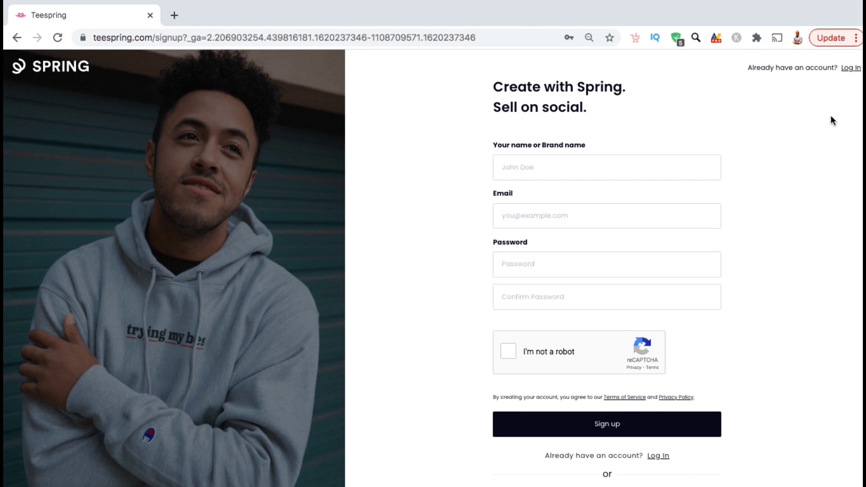
pyautogui.click(851, 68)
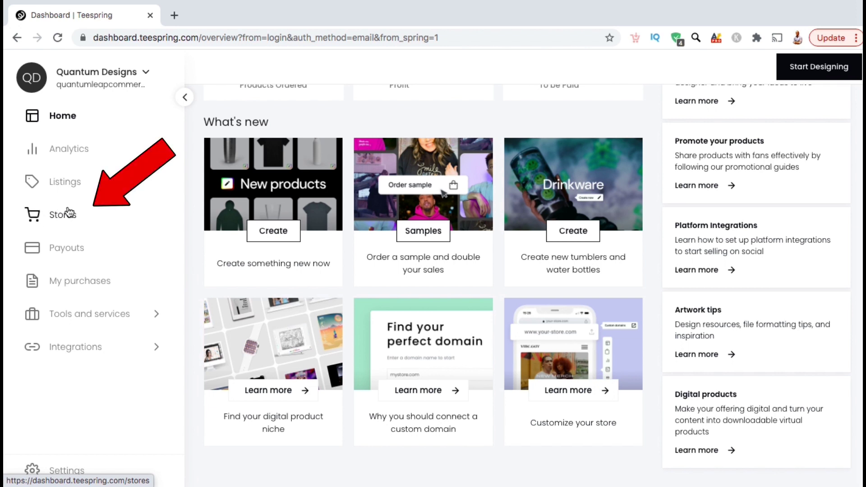
# Open the account's stores and rename the store to Quantum Designs.
pyautogui.click(65, 225)
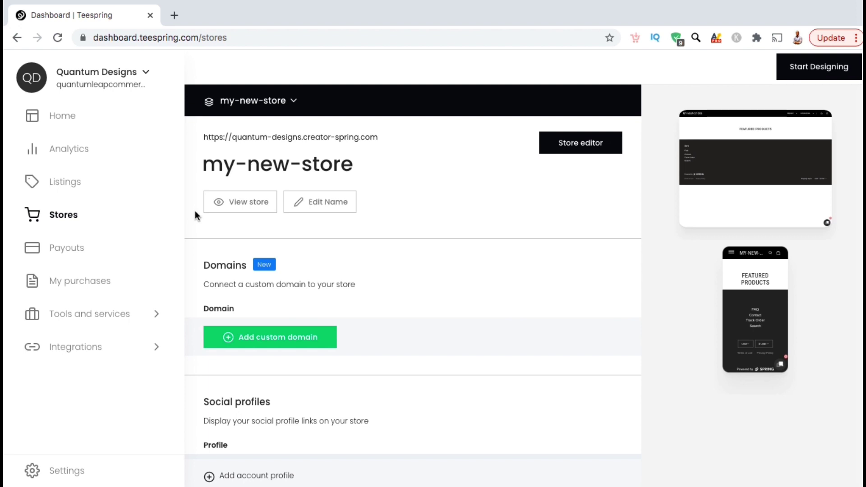
pyautogui.click(255, 163)
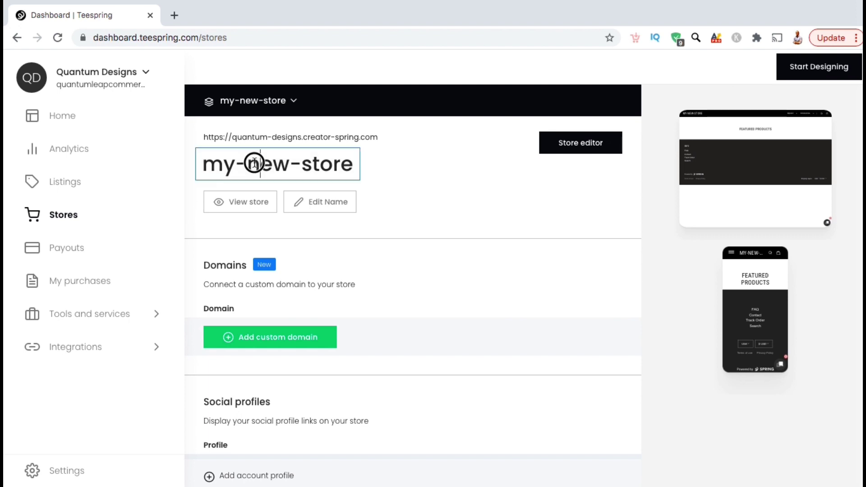
pyautogui.tripleClick(255, 163)
pyautogui.write('Quantum Designs')
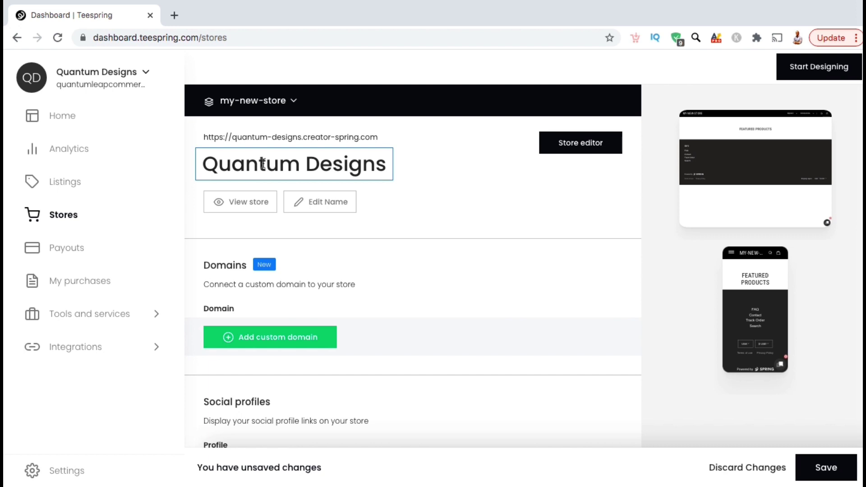
pyautogui.click(463, 197)
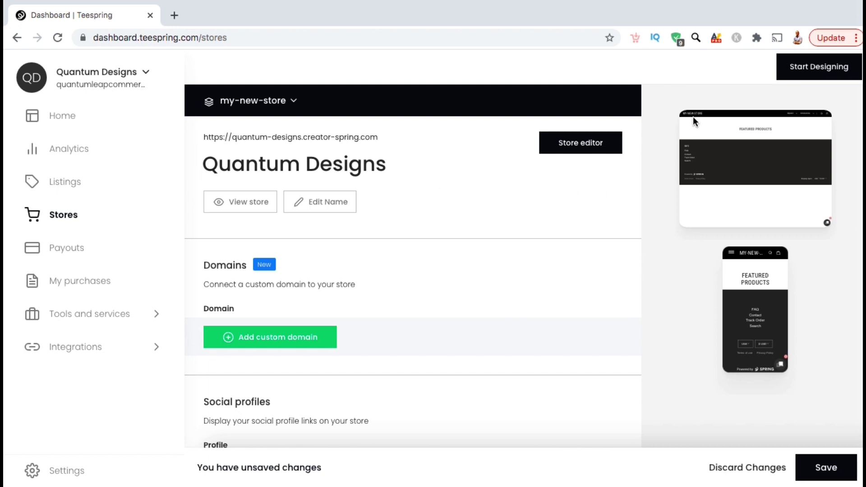
# Open the navigation bar section in the store editor and upload the Quantum Designs logo image.
pyautogui.click(568, 147)
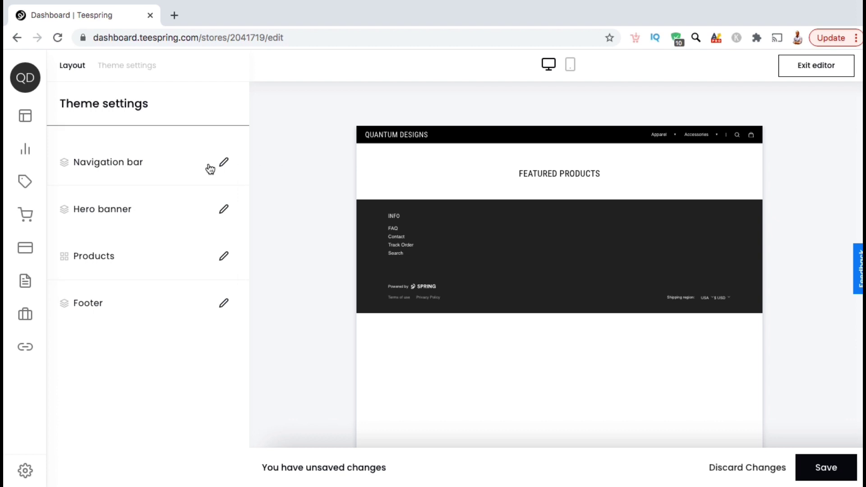
pyautogui.click(195, 167)
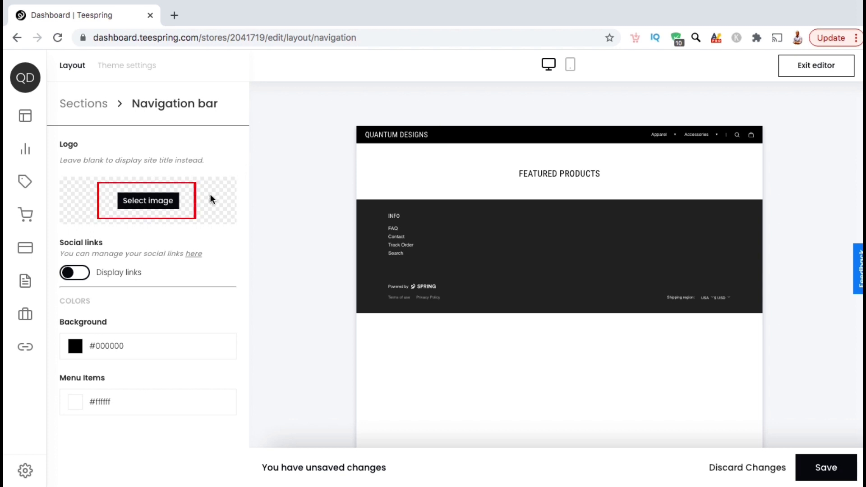
pyautogui.click(175, 208)
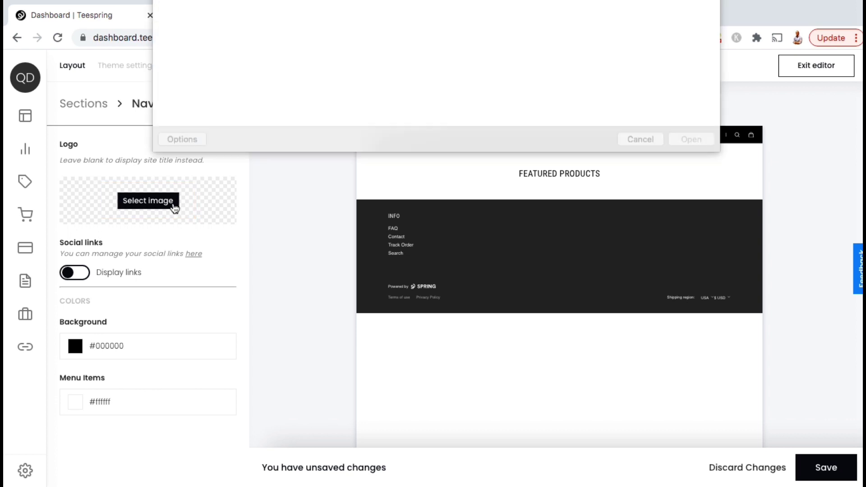
pyautogui.doubleClick(283, 49)
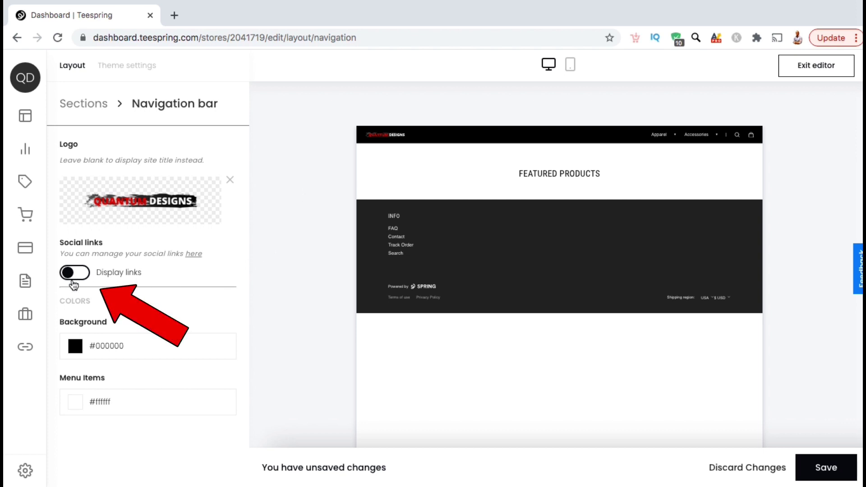
# Enable displaying social links in the navigation bar and set its background color to dark grey (#555555).
pyautogui.click(78, 275)
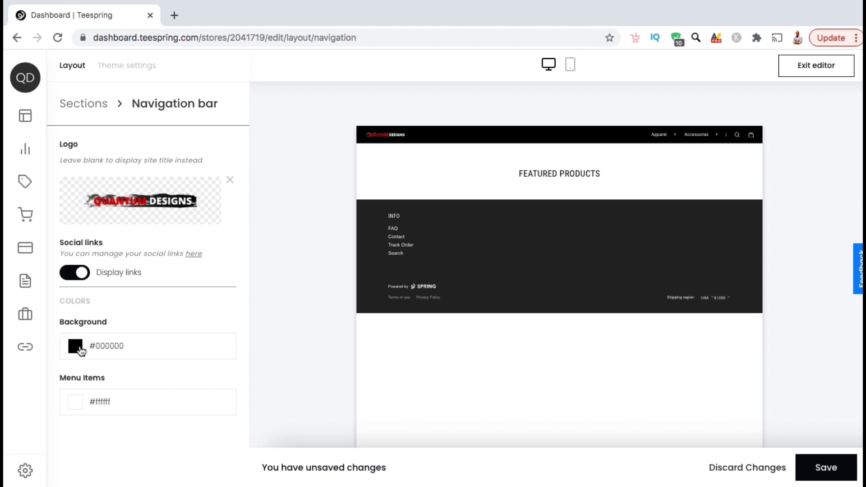
pyautogui.click(81, 350)
pyautogui.click(169, 390)
pyautogui.moveTo(169, 390); pyautogui.dragTo(155, 379)
pyautogui.moveTo(226, 345); pyautogui.dragTo(55, 322)
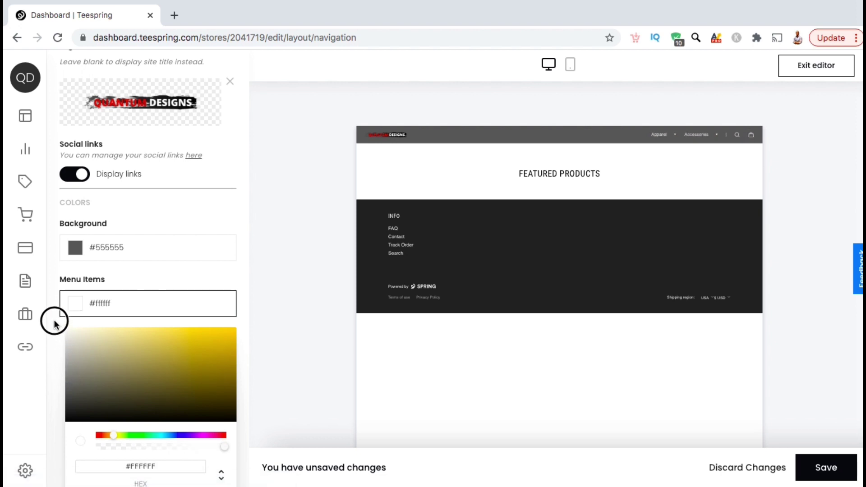
pyautogui.click(253, 339)
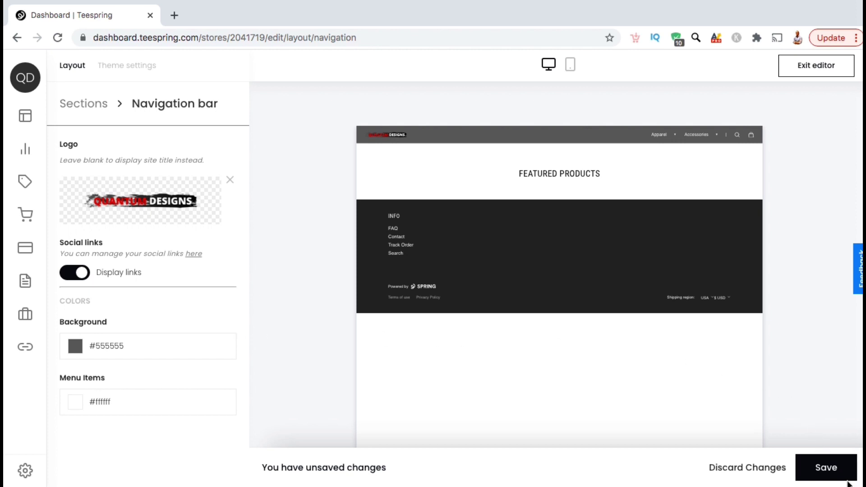
# Save the store changes and preview the store in the mobile layout before returning to the desktop layout.
pyautogui.click(824, 472)
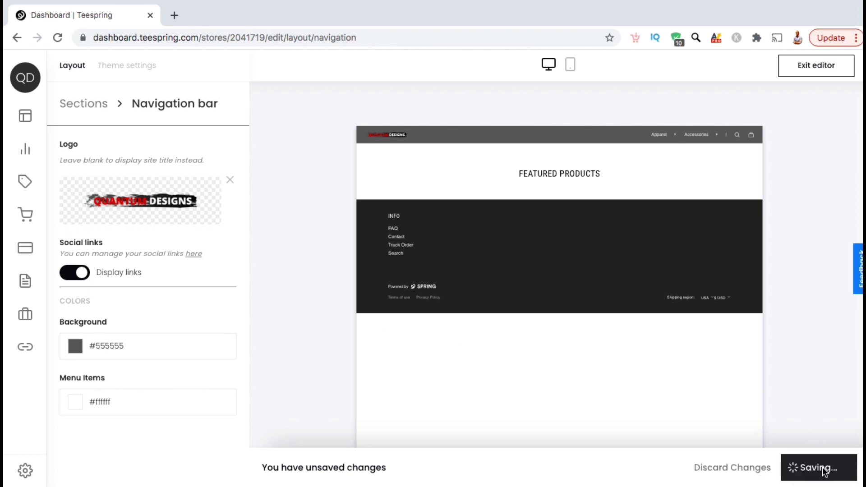
pyautogui.click(572, 67)
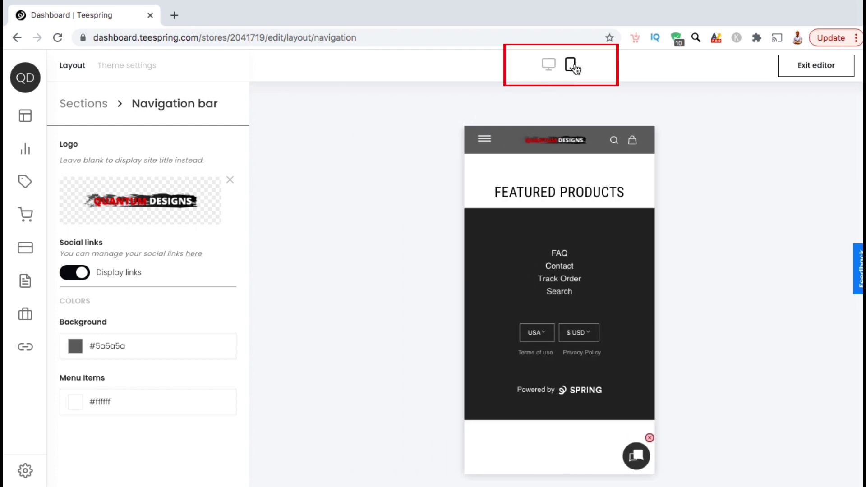
pyautogui.click(549, 65)
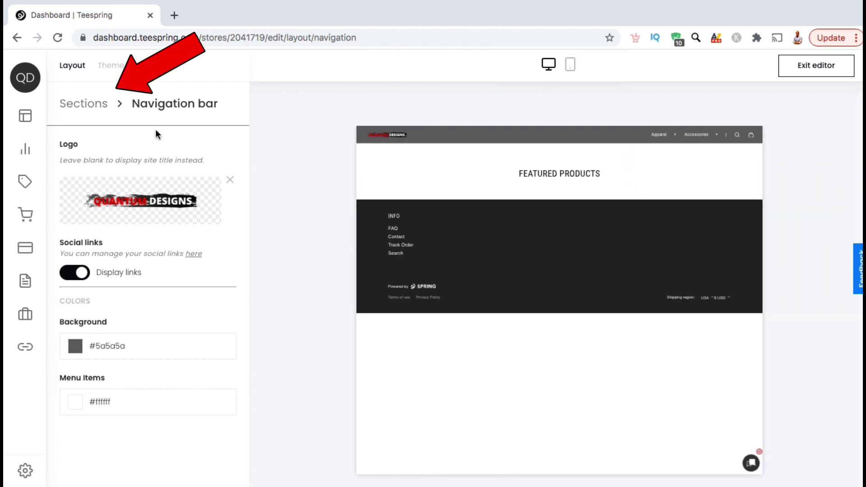
# Switch the hero banner to Advanced with subtitle "Online Merch Pro's", title "Quantum Designs" and body "For Print on Demand Professionals Only".
pyautogui.click(95, 112)
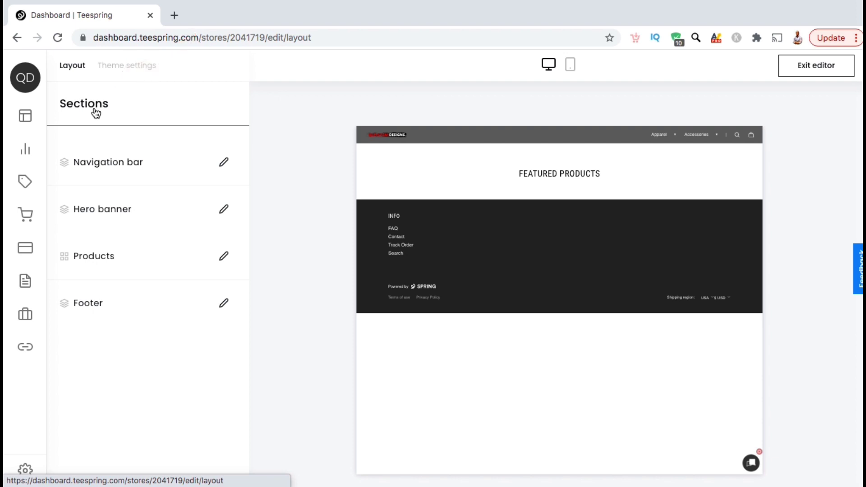
pyautogui.click(108, 220)
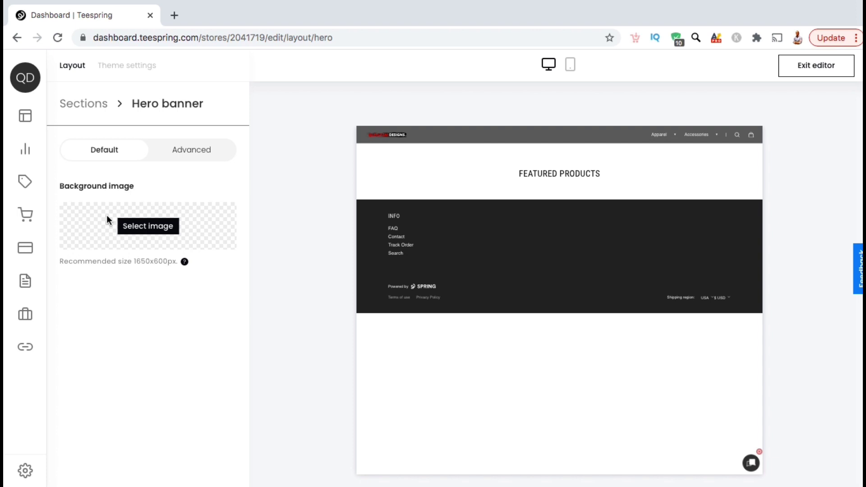
pyautogui.click(184, 162)
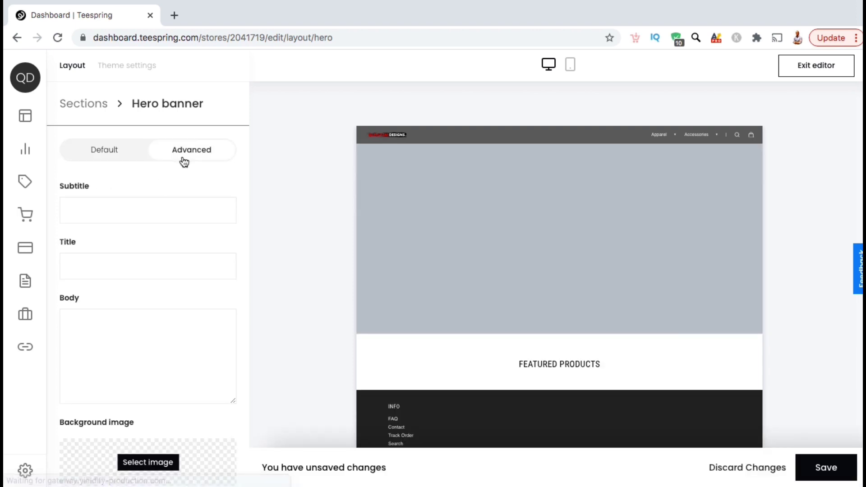
pyautogui.click(184, 211)
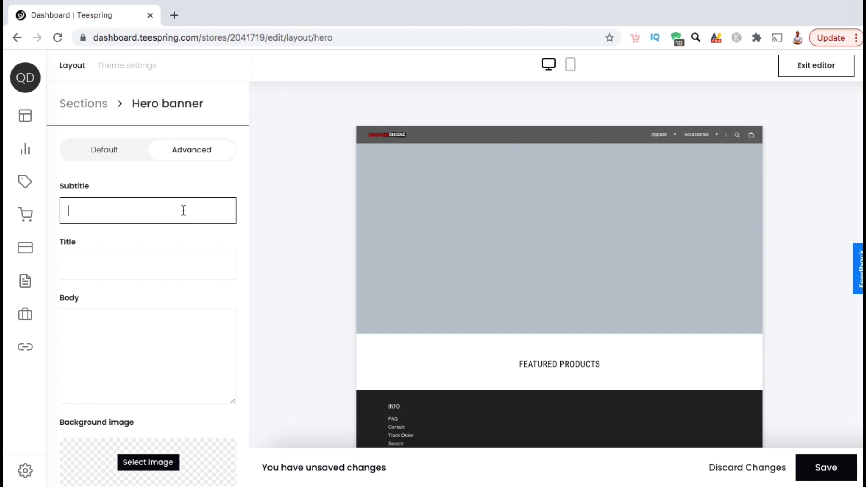
pyautogui.write('O')
pyautogui.write("Merch Pro's")
pyautogui.press('Tab')
pyautogui.write('Quantum Designs')
pyautogui.press('Tab')
pyautogui.write('For Print on Demand Professionals Only')
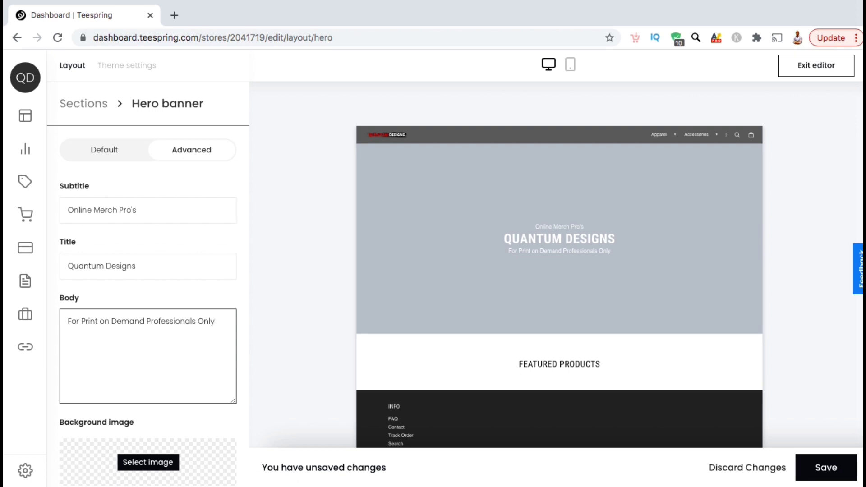
# Upload "Teespring Cover 1650 x 600.png" as the hero banner's background image.
pyautogui.scroll(-5, 139, 221)
pyautogui.click(139, 217)
pyautogui.click(281, 53)
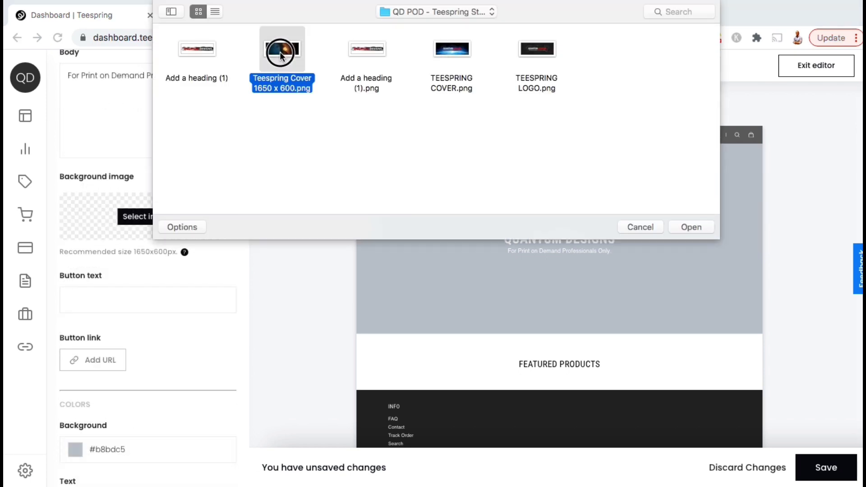
pyautogui.doubleClick(280, 53)
# Add a hero banner button labelled "Show Now" and link it to the category "Homepage - Featured products".
pyautogui.scroll(-2, 106, 200)
pyautogui.click(106, 200)
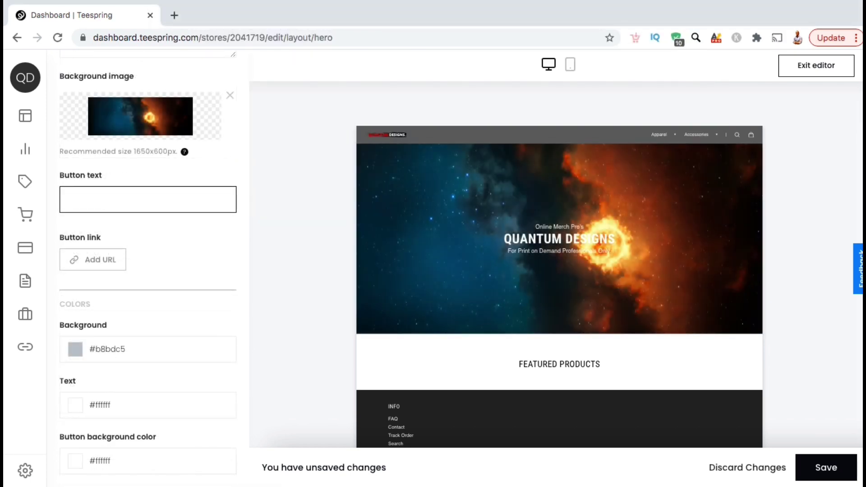
pyautogui.write('Show Now')
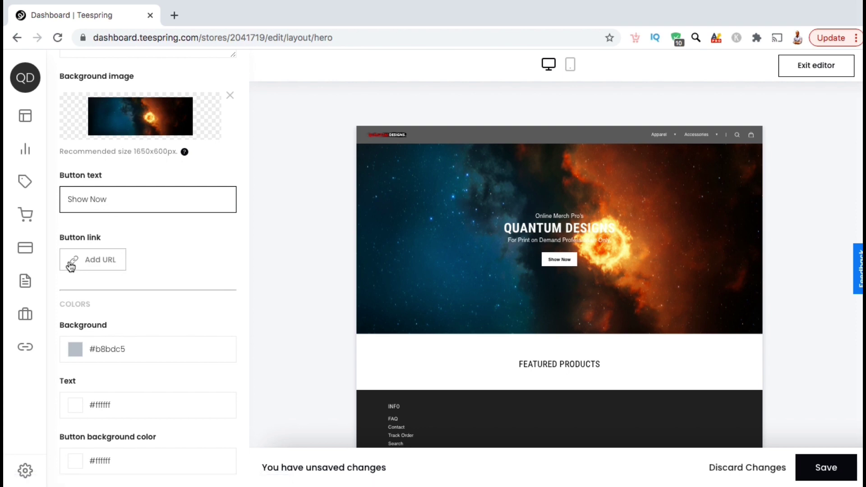
pyautogui.click(103, 271)
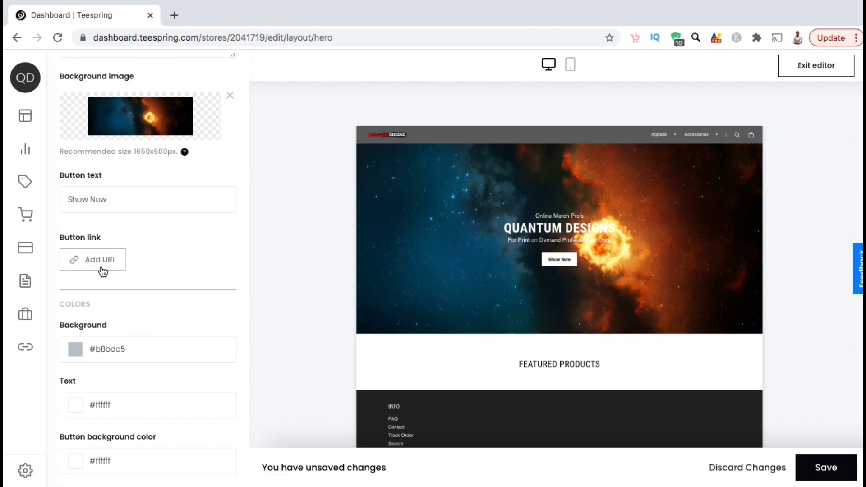
pyautogui.click(374, 299)
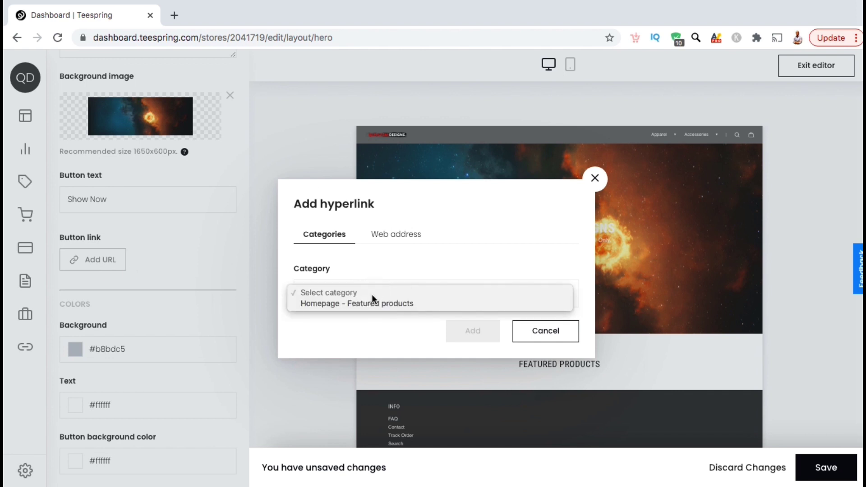
pyautogui.click(374, 302)
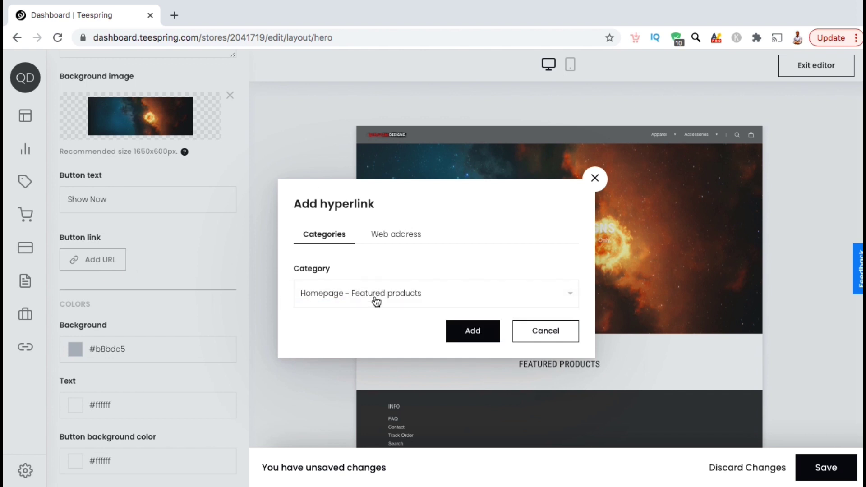
pyautogui.click(395, 235)
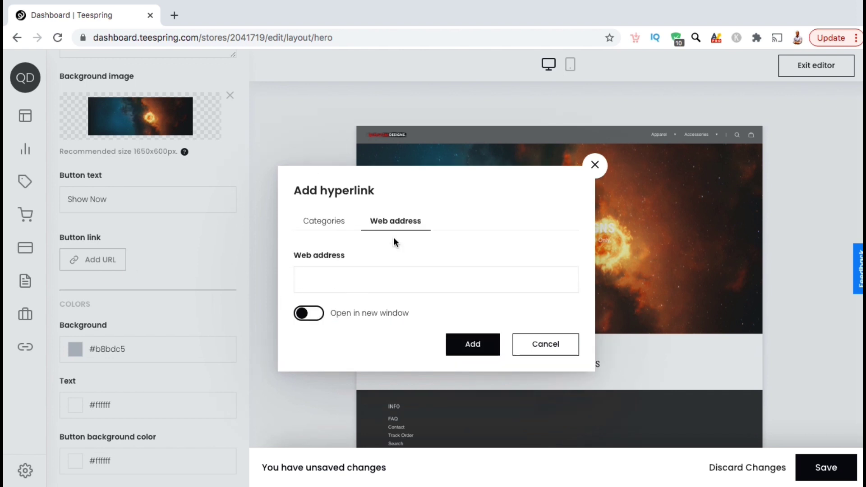
pyautogui.click(334, 226)
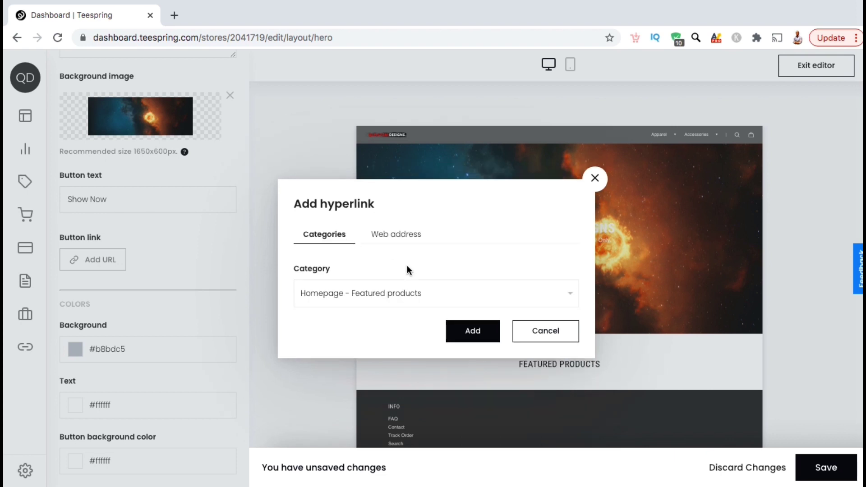
pyautogui.click(456, 327)
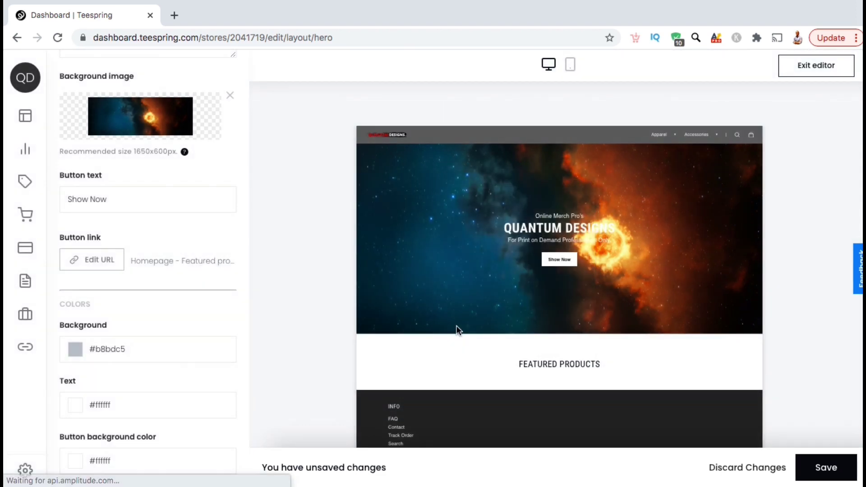
# Set the hero banner's text color to red #d11414, button background to #ffffe0 and button text to #10174b.
pyautogui.scroll(-2, 215, 319)
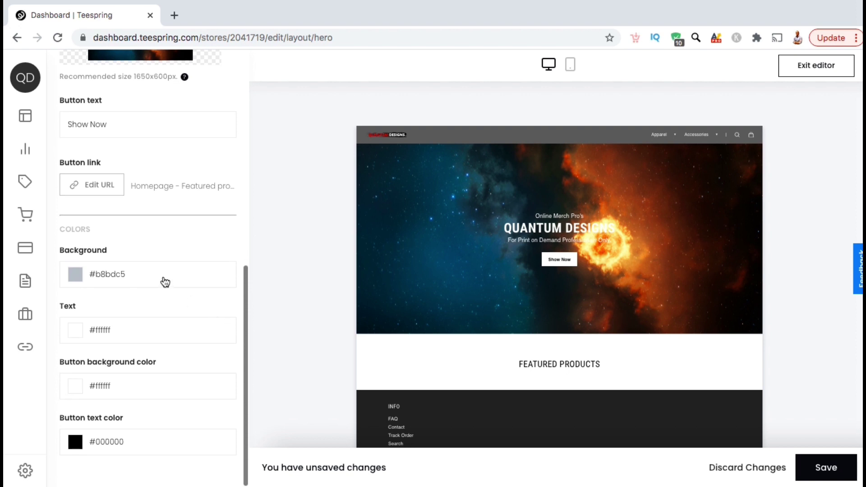
pyautogui.click(165, 281)
pyautogui.click(174, 250)
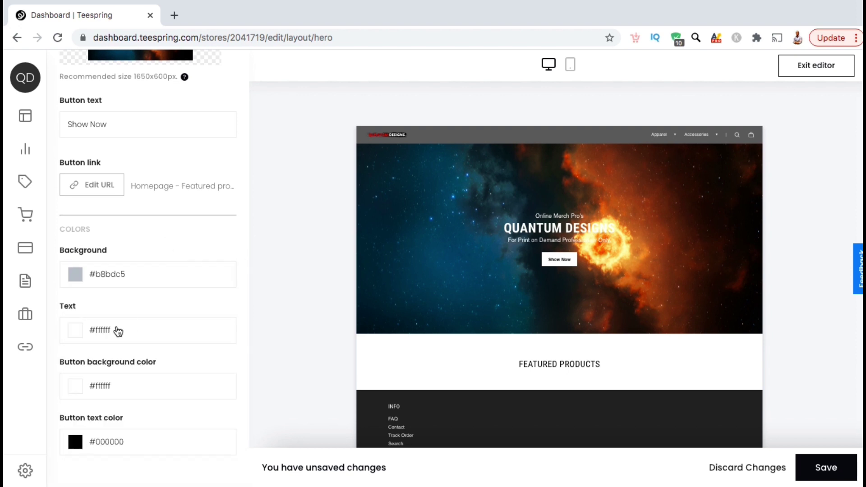
pyautogui.click(116, 330)
pyautogui.moveTo(96, 389); pyautogui.dragTo(200, 387)
pyautogui.scroll(-4, 216, 371)
pyautogui.click(149, 296)
pyautogui.click(274, 317)
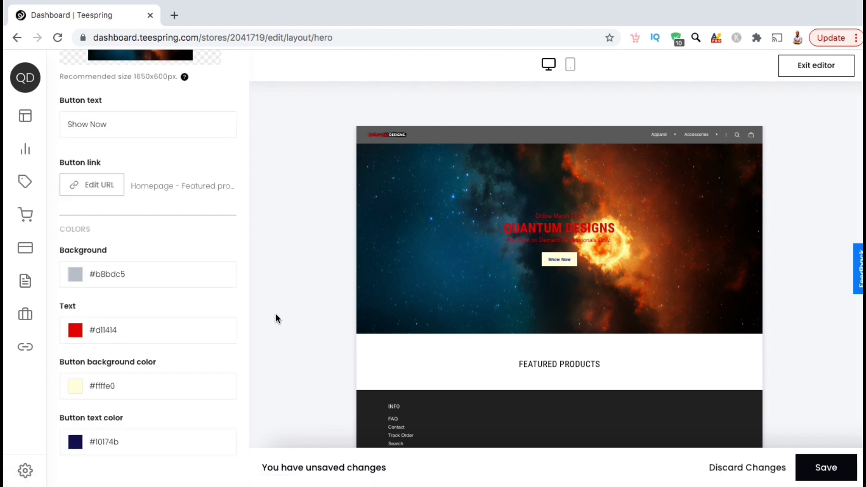
# Switch the hero banner from Advanced to the Default layout.
pyautogui.scroll(4, 244, 225)
pyautogui.scroll(5, 244, 229)
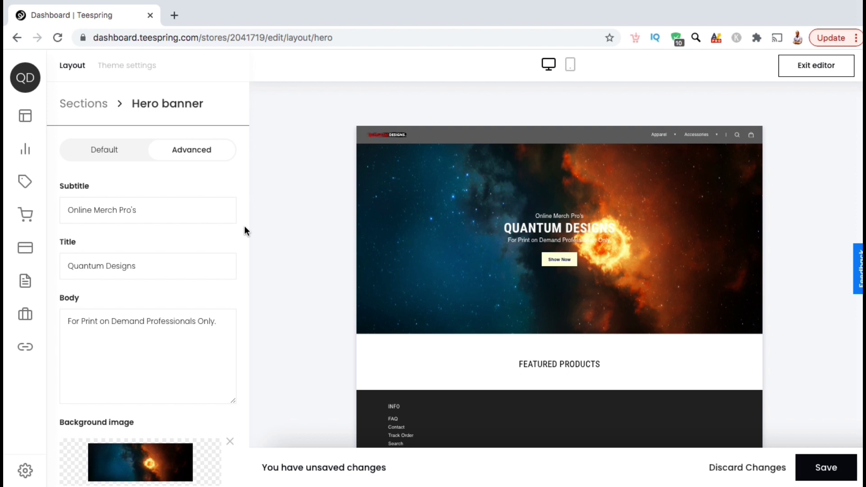
pyautogui.click(127, 155)
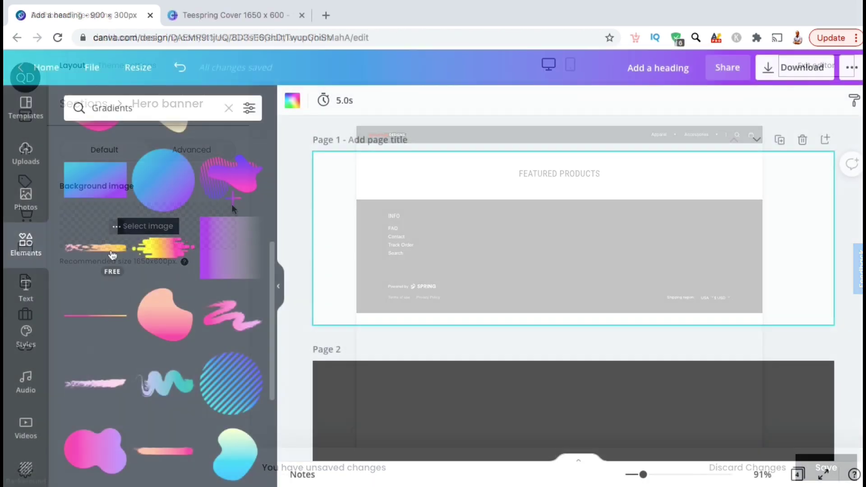
# Switch to the Canva logo design and add the gradient brush stroke to page 1, enlarged to nearly the full page width.
pyautogui.click(113, 255)
pyautogui.moveTo(468, 226); pyautogui.dragTo(319, 170)
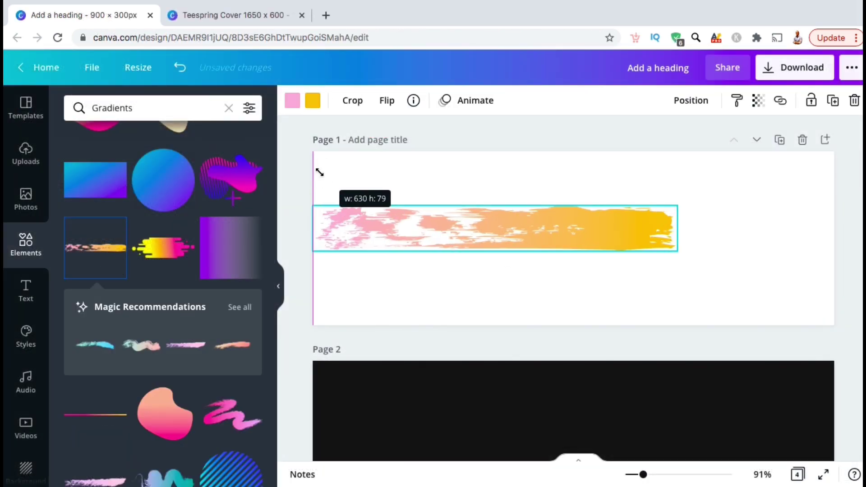
pyautogui.moveTo(676, 207); pyautogui.dragTo(827, 170)
# Try different fonts, including Tomorrow and Code Pro, on the "Quantum Designs" logo text on page 1.
pyautogui.click(113, 240)
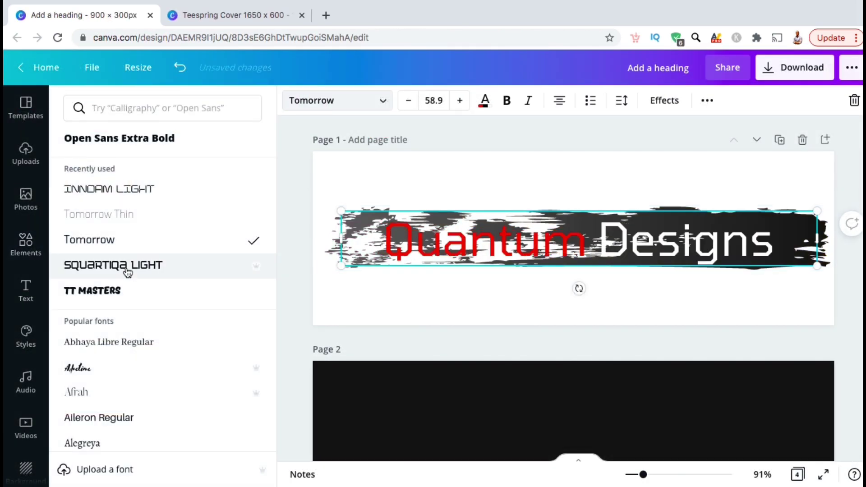
pyautogui.click(125, 292)
pyautogui.scroll(-6, 121, 316)
pyautogui.click(112, 391)
pyautogui.scroll(-4, 117, 383)
pyautogui.click(119, 354)
pyautogui.scroll(-6, 120, 356)
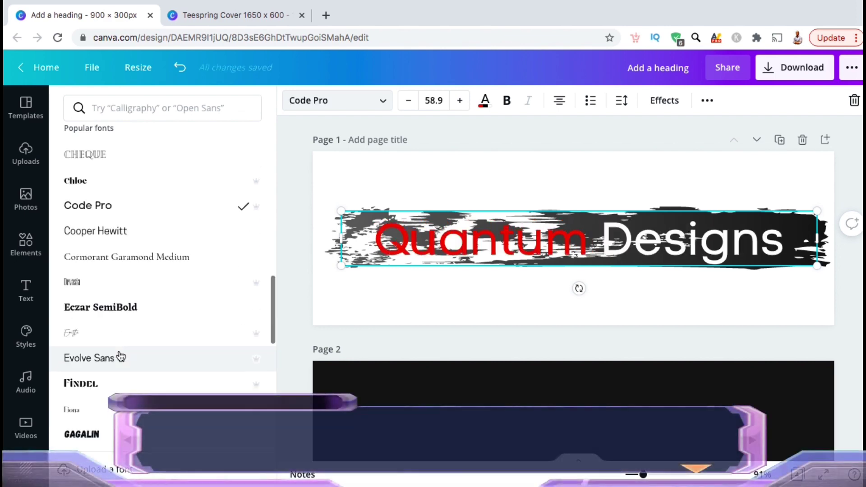
pyautogui.click(118, 371)
pyautogui.scroll(-8, 118, 370)
pyautogui.click(113, 392)
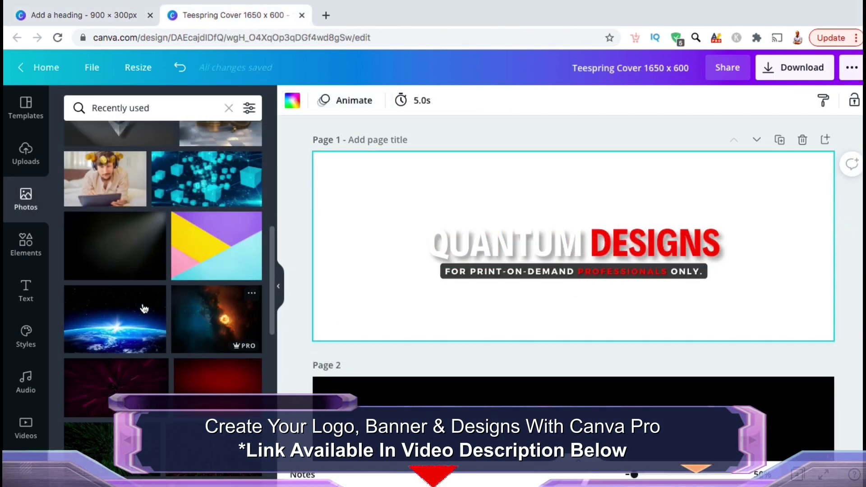
# Fill page 1 of the Teespring Cover 1650 x 600 design with the blue Earth horizon photo as its background.
pyautogui.moveTo(144, 308); pyautogui.dragTo(329, 248)
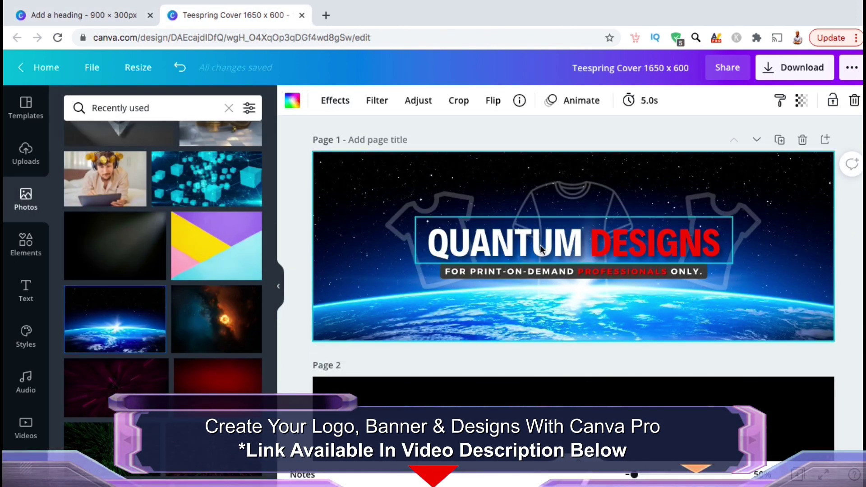
pyautogui.click(544, 251)
pyautogui.press('BackSpace')
pyautogui.click(338, 194)
pyautogui.hotkey('ctrl', 'z')
pyautogui.hotkey('ctrl', 'z')
pyautogui.press('BackSpace')
pyautogui.moveTo(115, 319); pyautogui.dragTo(572, 255)
# Retype the cover heading as "Quantum Designs" and color the word "Designs" red.
pyautogui.click(572, 255)
pyautogui.write('Quantum Designs')
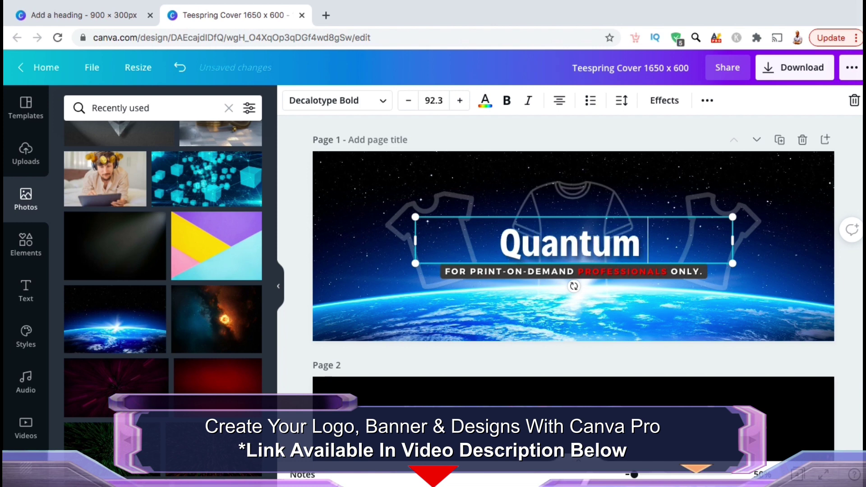
pyautogui.click(484, 100)
pyautogui.click(518, 162)
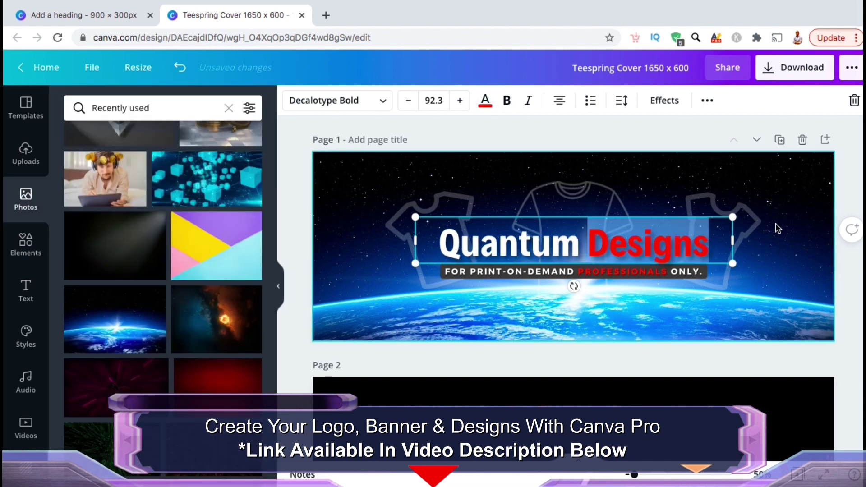
pyautogui.click(774, 224)
# Download only page 1 of the cover design as a PNG.
pyautogui.click(791, 67)
pyautogui.click(755, 305)
pyautogui.click(735, 136)
pyautogui.click(754, 263)
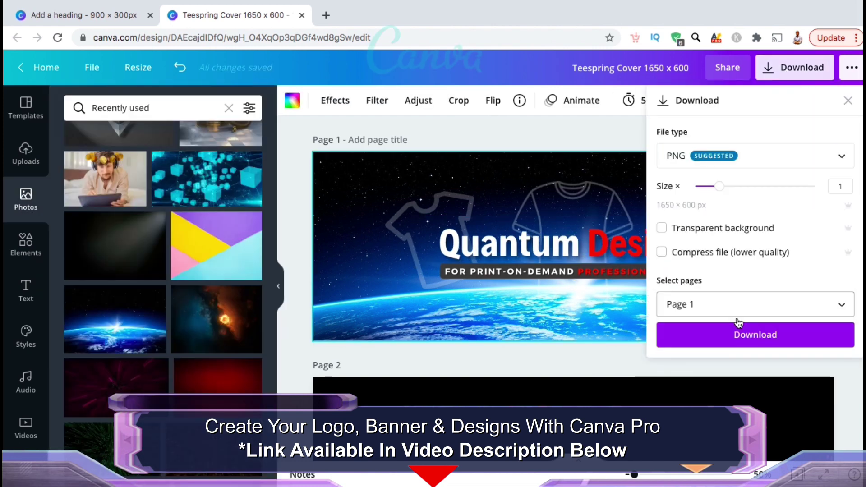
pyautogui.click(749, 334)
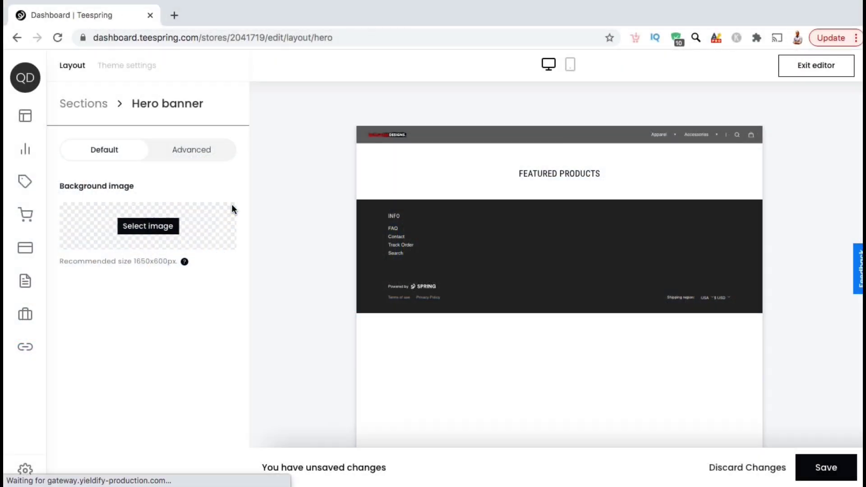
# Back in Teespring, upload "TEESPRING COVER.png" as the hero banner's background image and check it in the mobile and desktop previews.
pyautogui.click(167, 230)
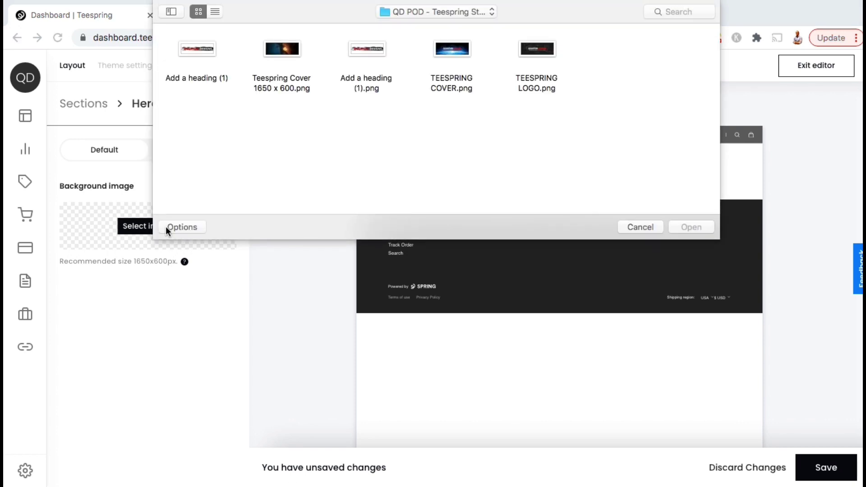
pyautogui.doubleClick(454, 43)
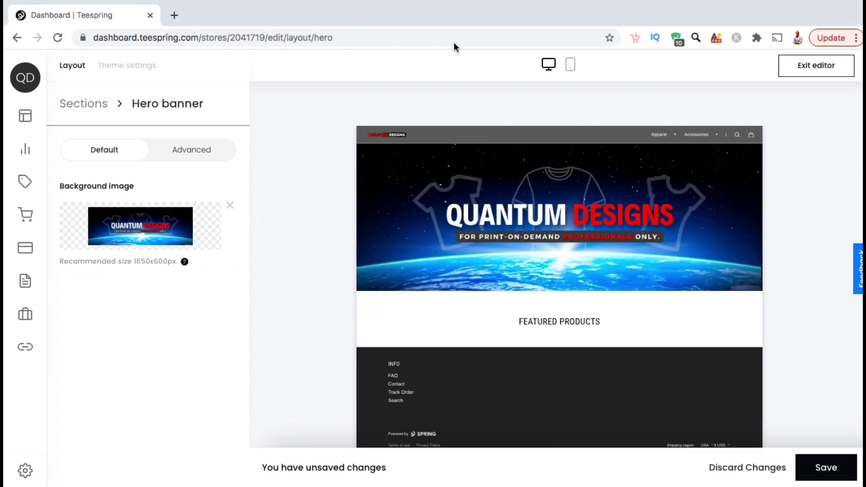
pyautogui.click(570, 68)
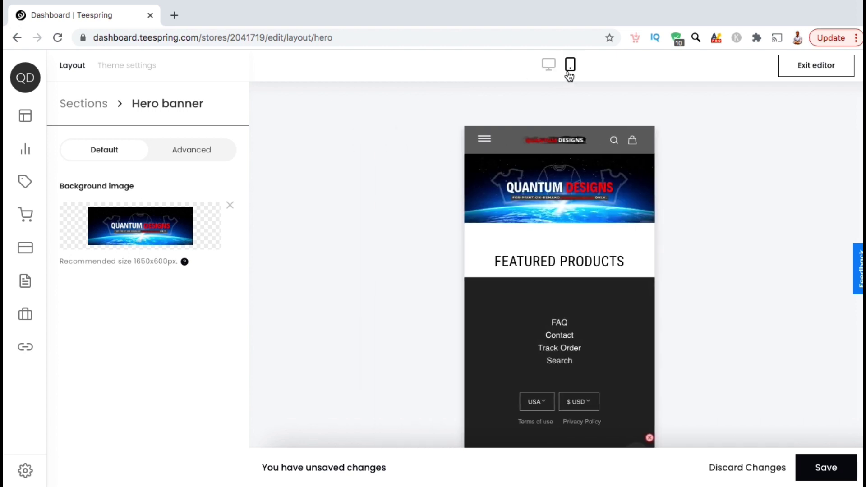
pyautogui.click(550, 67)
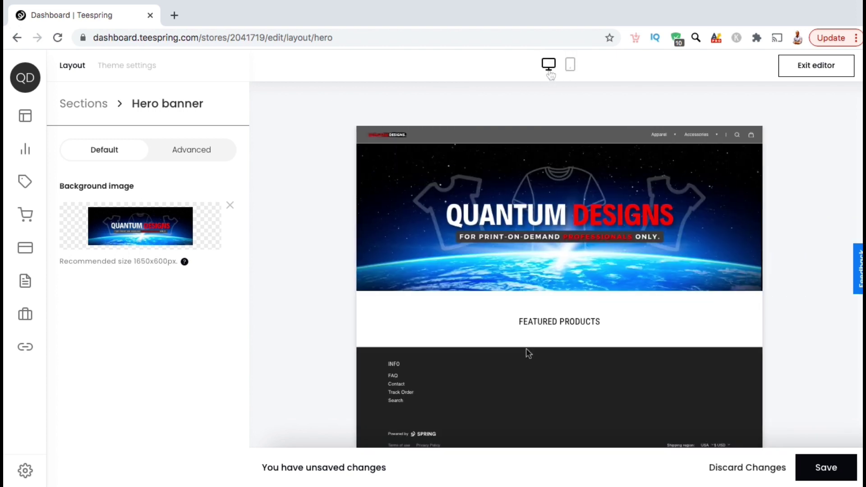
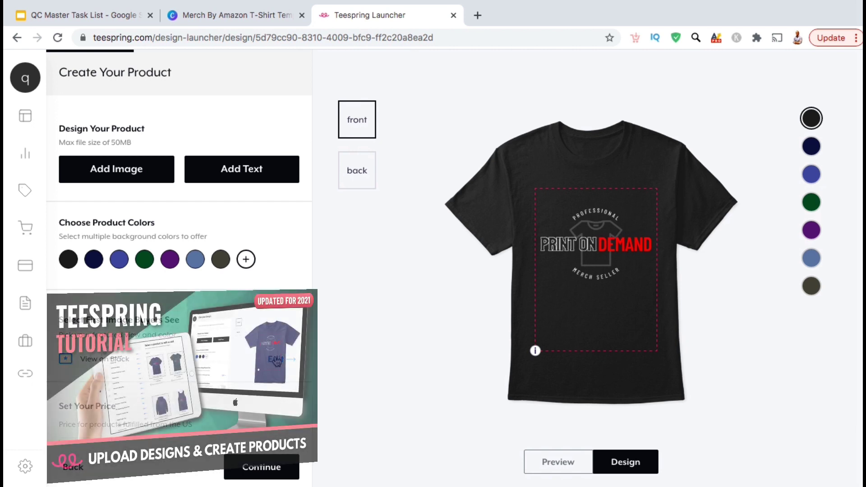
# In the Teespring Launcher, edit the first image buyers see and choose dark navy as the featured background color.
pyautogui.click(272, 359)
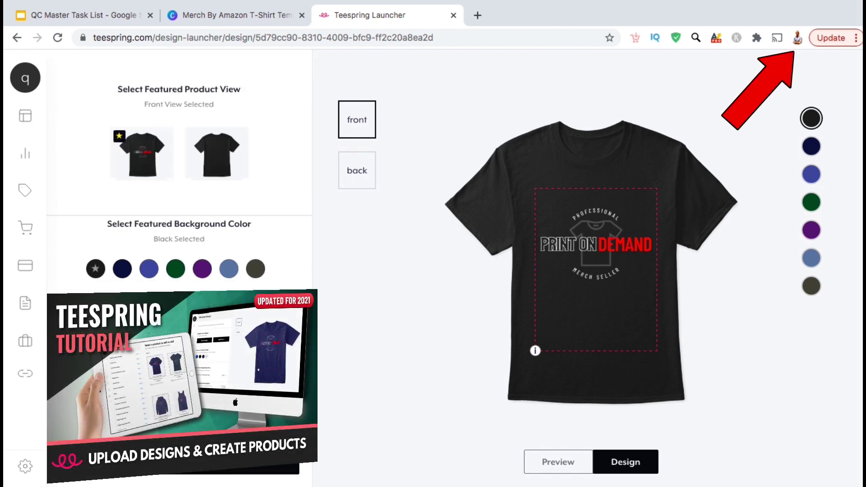
pyautogui.click(121, 276)
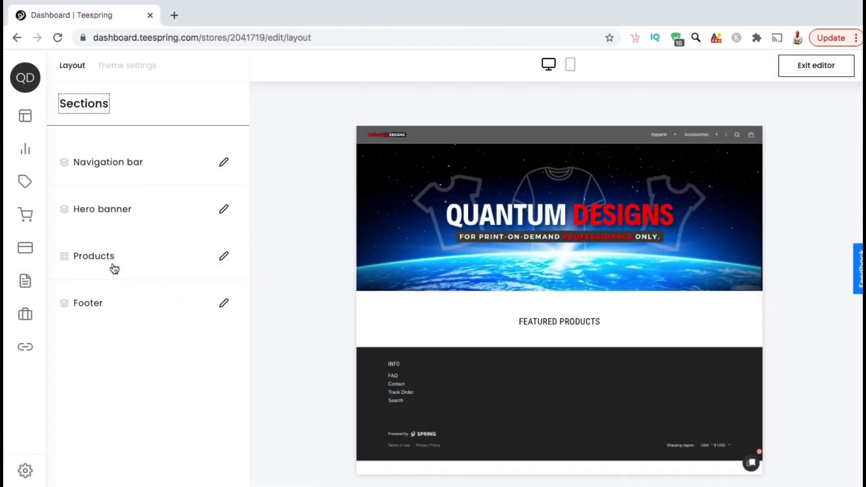
# Open the store's Products section, browse the products available to add and search them for "print on demand".
pyautogui.click(114, 268)
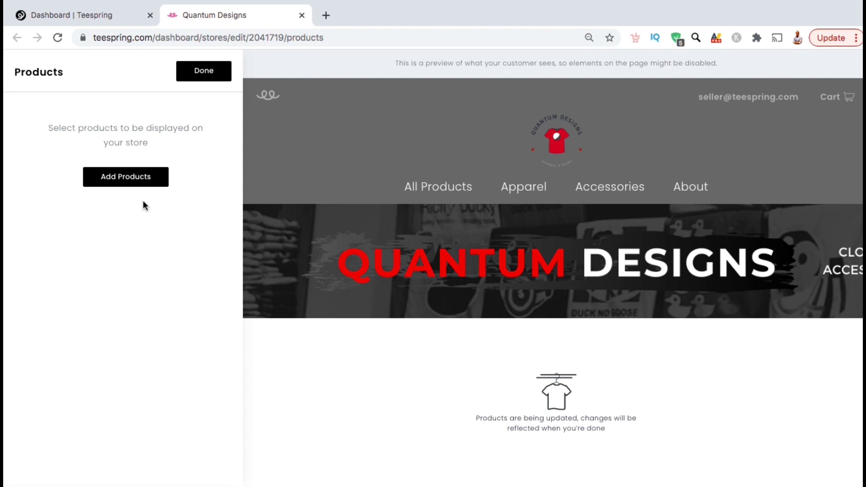
pyautogui.click(111, 181)
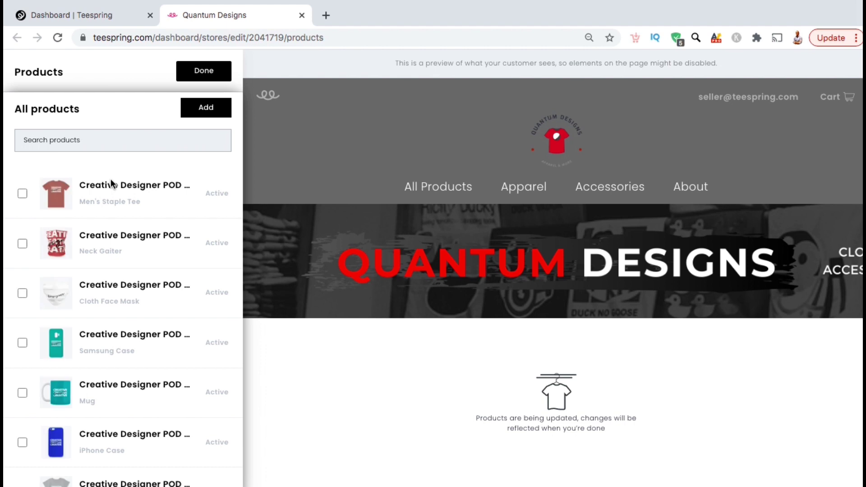
pyautogui.scroll(-10, 110, 183)
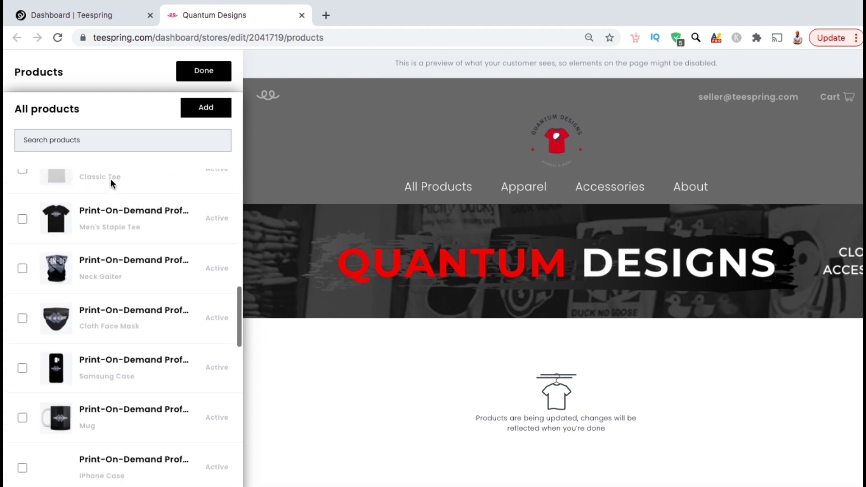
pyautogui.scroll(-15, 111, 183)
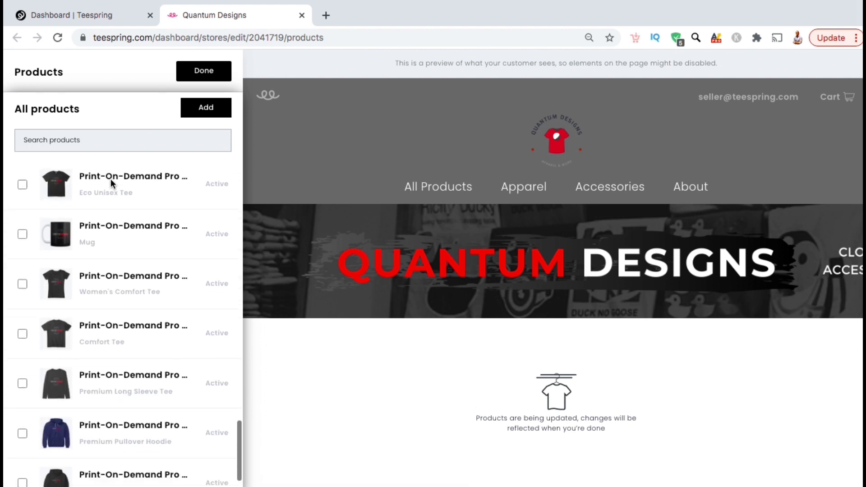
pyautogui.scroll(-1, 111, 181)
pyautogui.scroll(20, 110, 179)
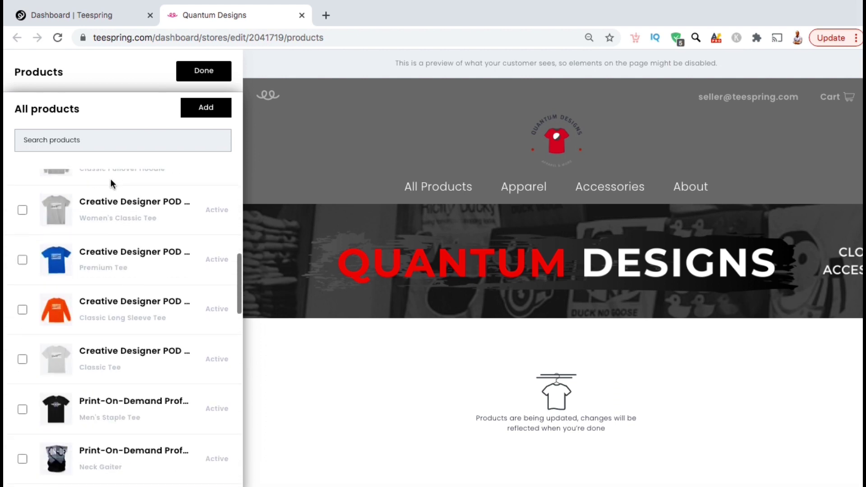
pyautogui.click(110, 137)
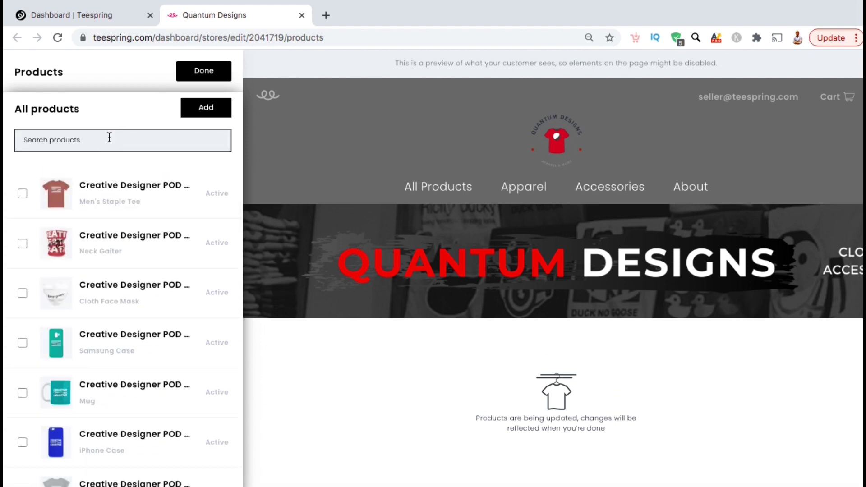
pyautogui.write('print on demand')
# Select the Creative Designer POD and Print-On-Demand products throughout the list and add them to the store.
pyautogui.click(22, 193)
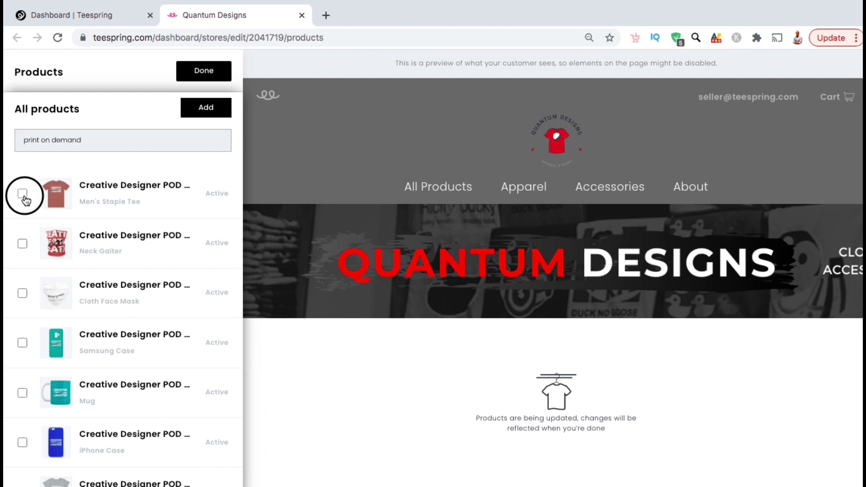
pyautogui.click(23, 244)
pyautogui.scroll(-2, 24, 248)
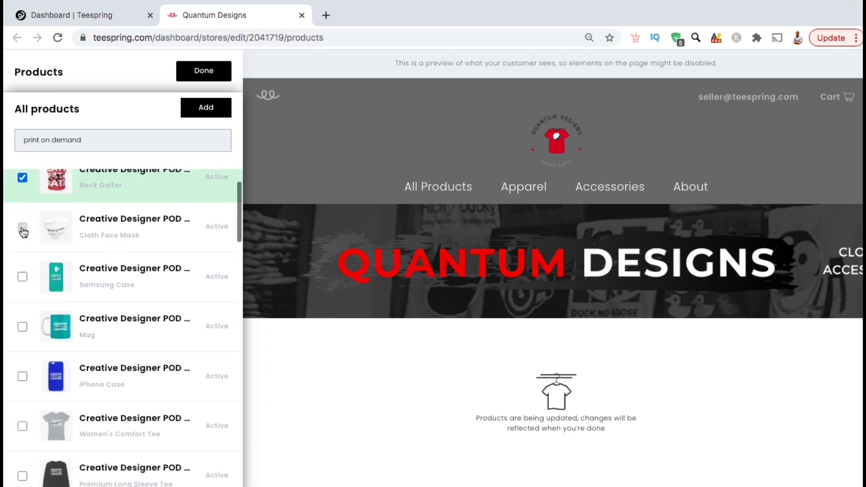
pyautogui.click(22, 228)
pyautogui.click(22, 276)
pyautogui.click(23, 328)
pyautogui.click(22, 376)
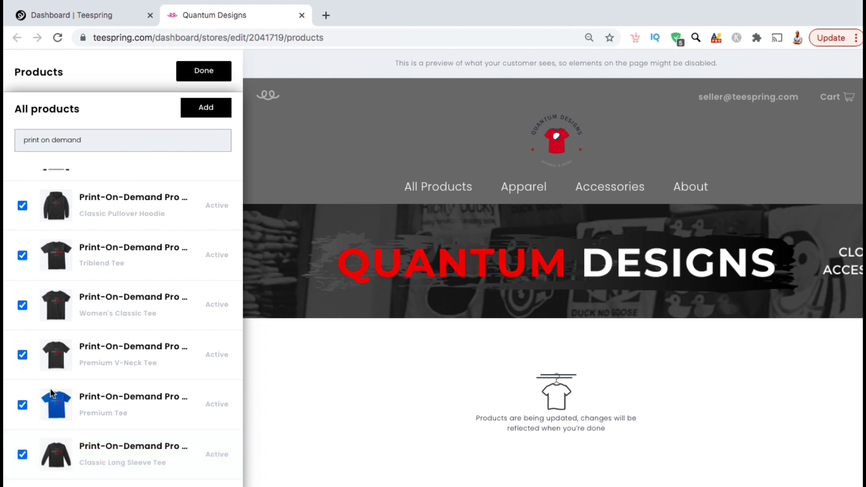
pyautogui.click(201, 112)
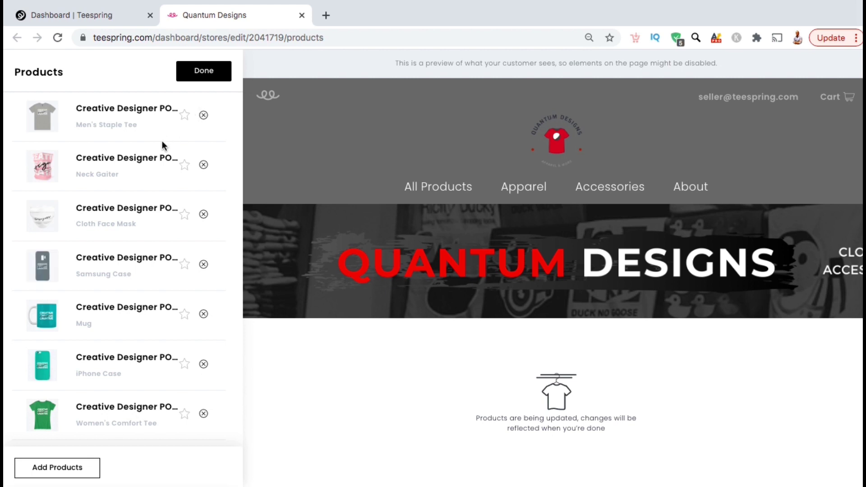
# Feature the Creative Designer Neck Gaiter and Women's Comfort Tee and the Print-On-Demand Men's Staple Tee, Cloth Face Mask and Premium Pullover Hoodie, and finish editing products.
pyautogui.click(178, 167)
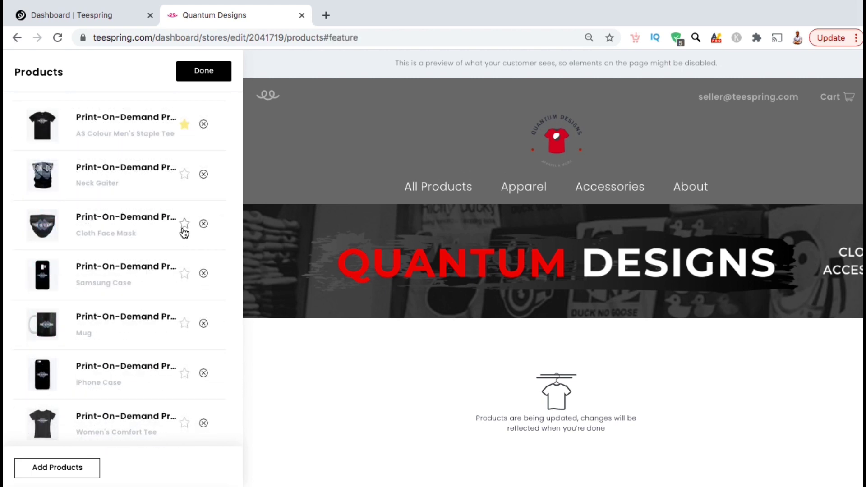
pyautogui.click(185, 225)
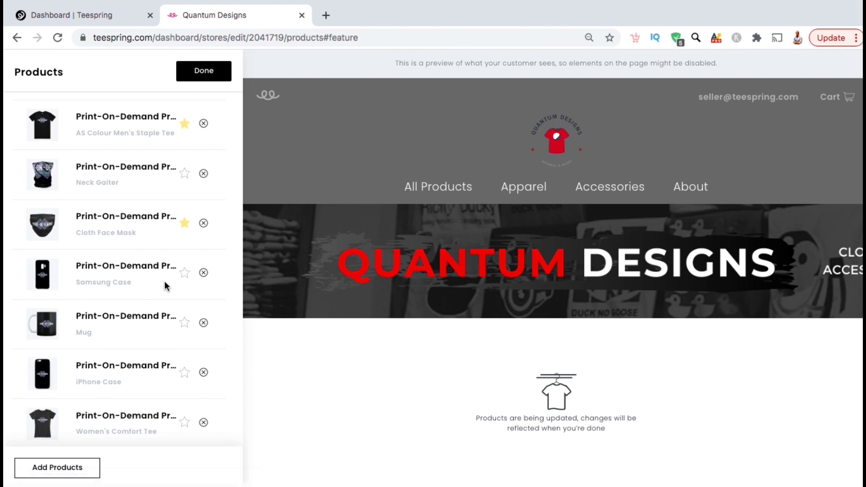
pyautogui.scroll(-1, 164, 282)
pyautogui.scroll(-2, 164, 280)
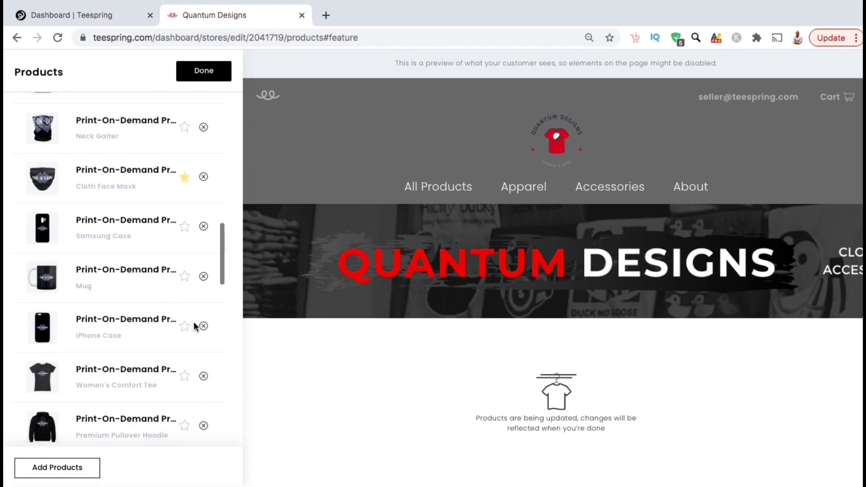
pyautogui.scroll(-10, 186, 327)
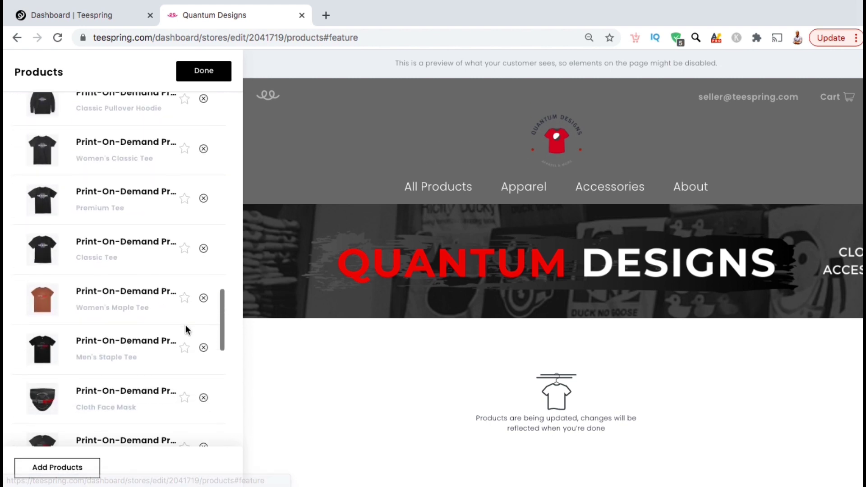
pyautogui.scroll(5, 185, 325)
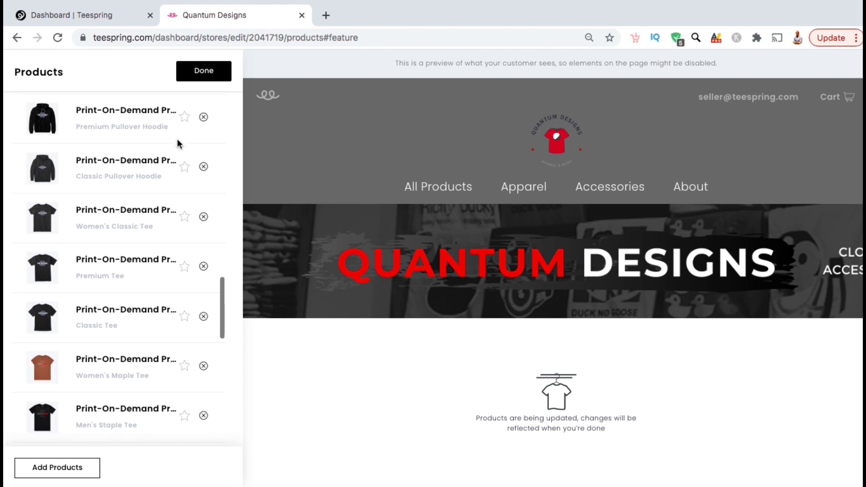
pyautogui.click(185, 118)
pyautogui.scroll(4, 162, 217)
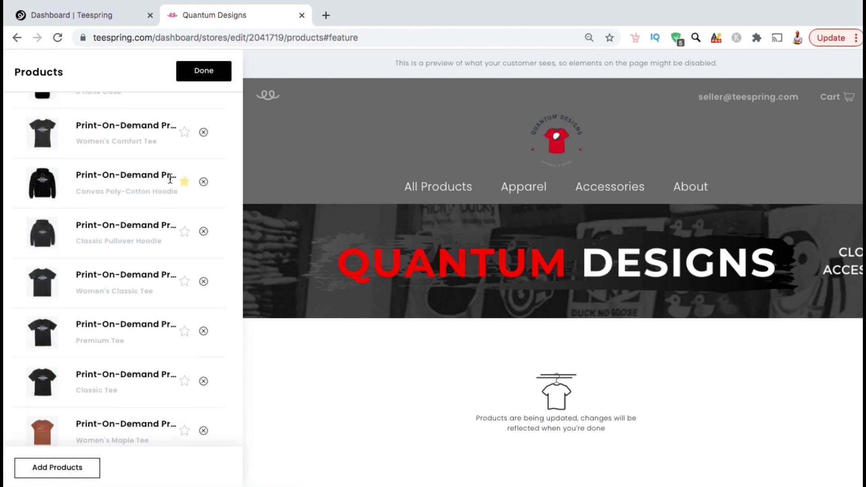
pyautogui.click(199, 72)
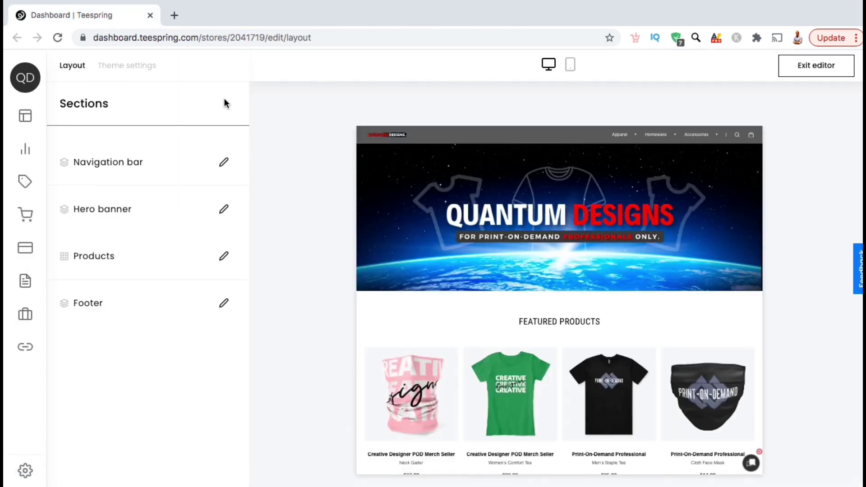
# Preview the store's featured products and product grid in the desktop and mobile layouts, ending back on the desktop preview.
pyautogui.scroll(-4, 408, 275)
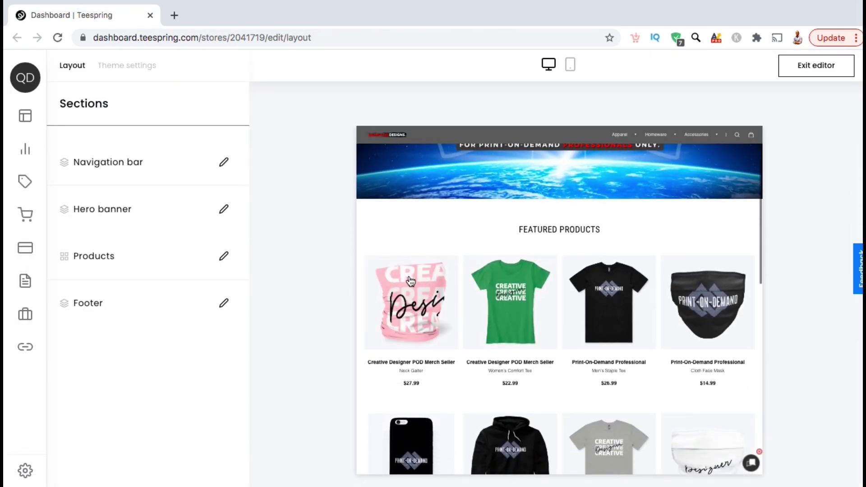
pyautogui.scroll(-3, 408, 275)
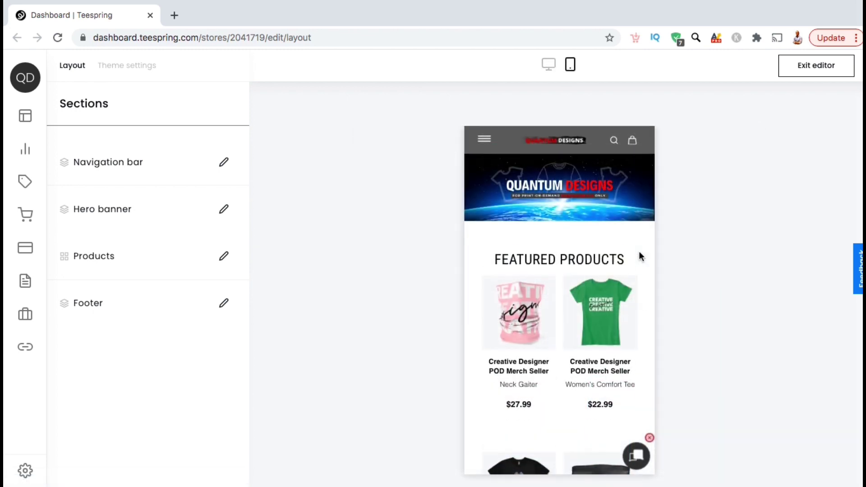
pyautogui.scroll(-3, 640, 251)
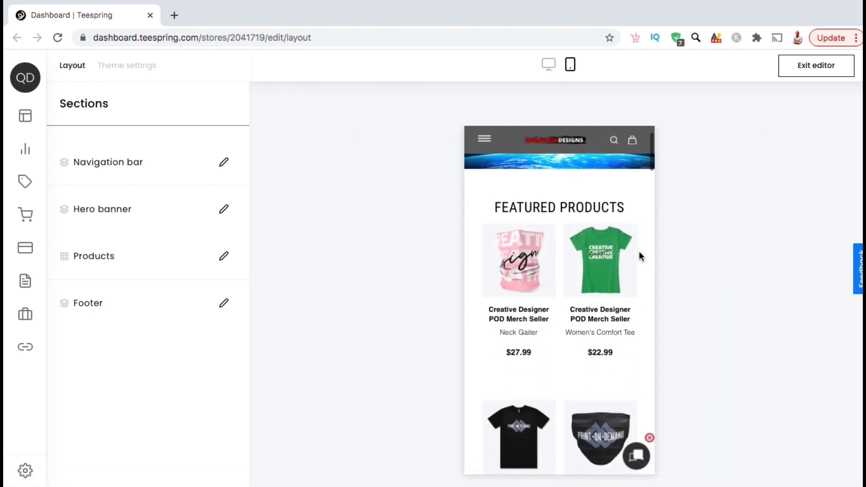
pyautogui.scroll(-5, 640, 253)
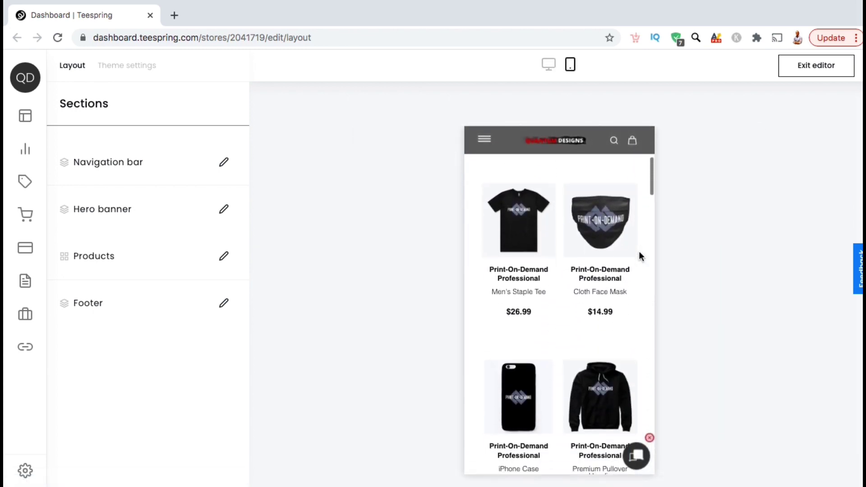
pyautogui.scroll(-3, 640, 253)
pyautogui.scroll(10, 639, 253)
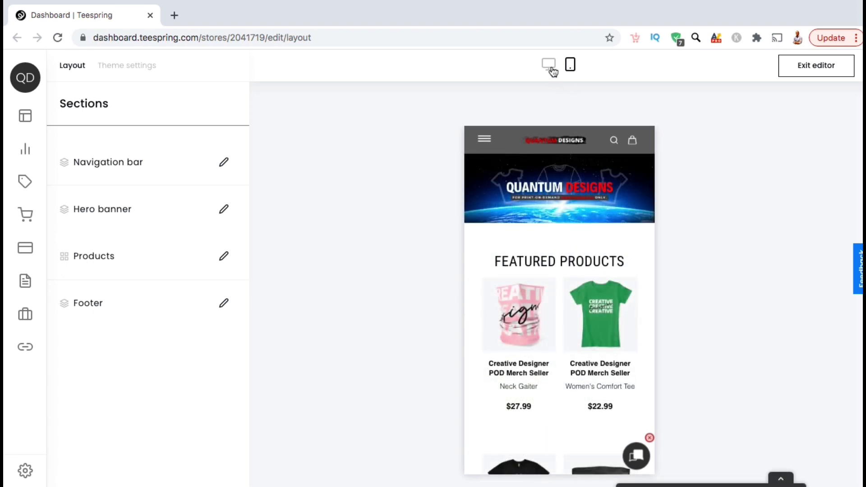
pyautogui.click(548, 64)
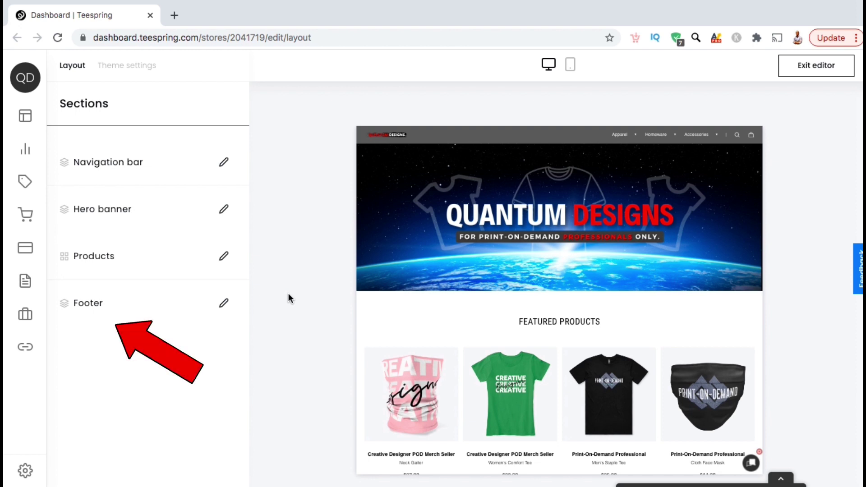
# Set the footer's about text to "Quantum Designs creates awesome merch designed only for print on demand masters. Are you cool enough?" and check it in the preview.
pyautogui.click(147, 303)
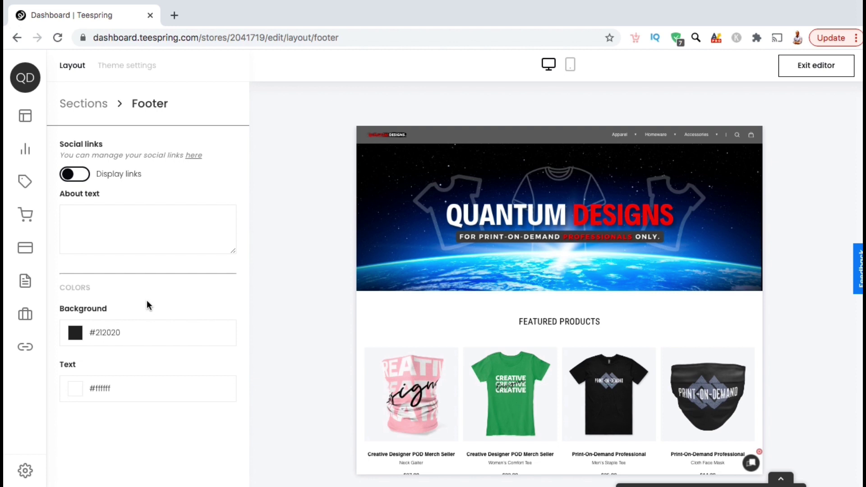
pyautogui.click(138, 241)
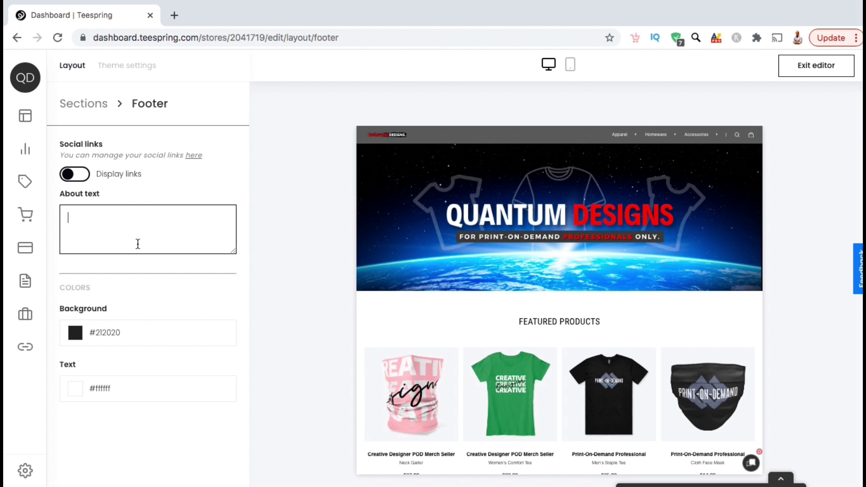
pyautogui.write('Quantum ')
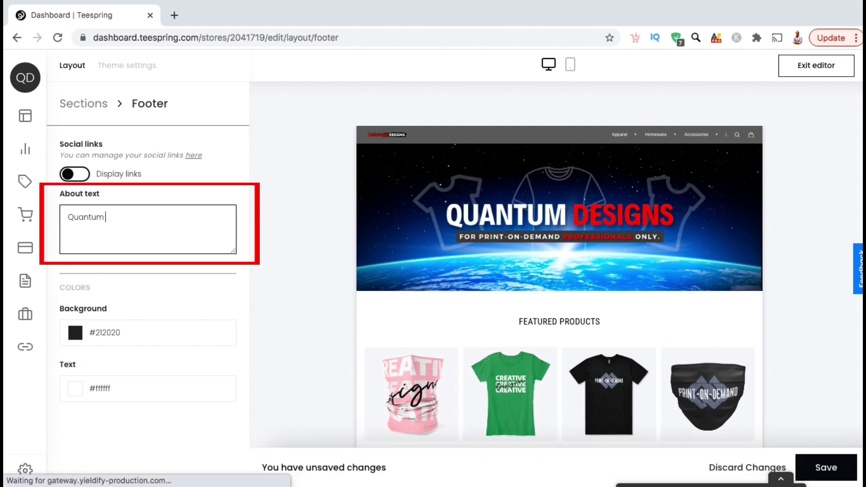
pyautogui.write('Designs creates awesome')
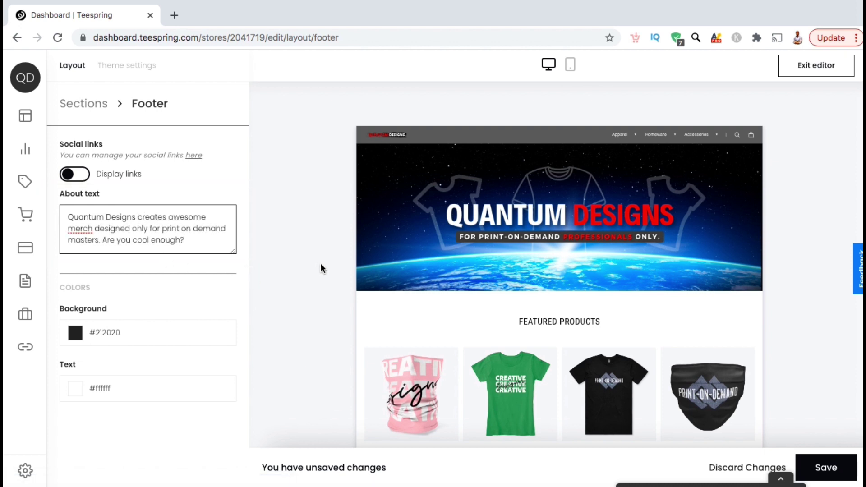
pyautogui.scroll(-10, 446, 283)
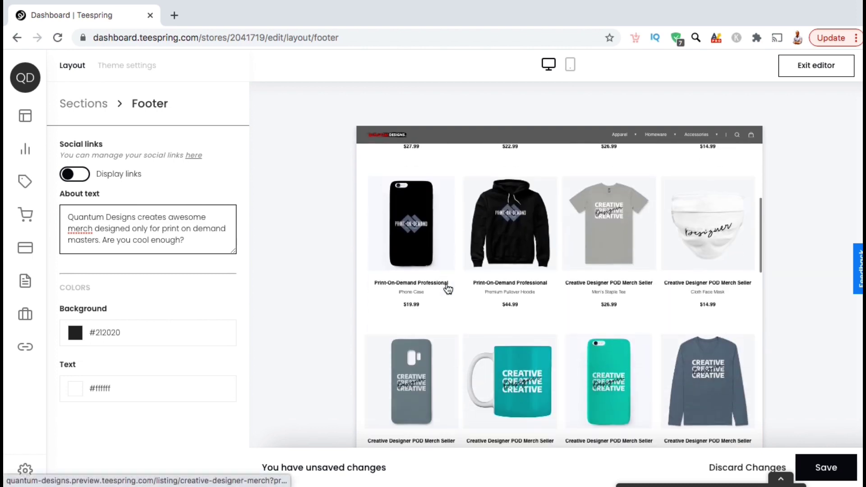
pyautogui.scroll(-15, 448, 289)
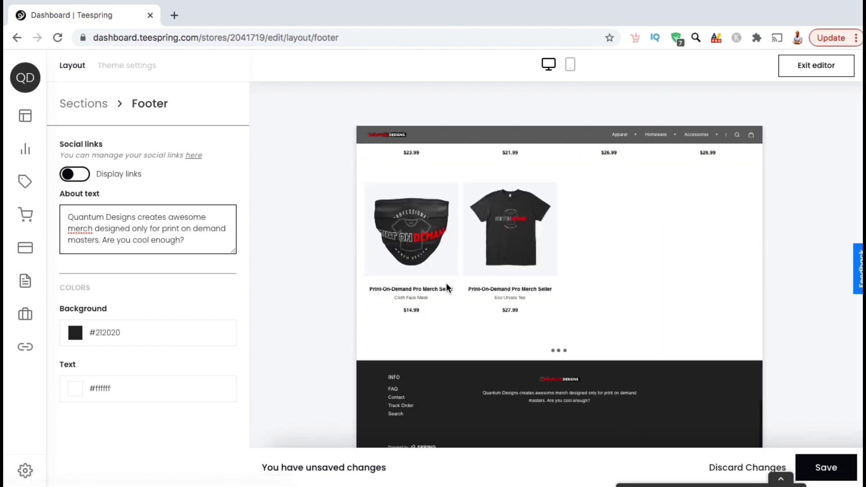
pyautogui.scroll(-10, 447, 288)
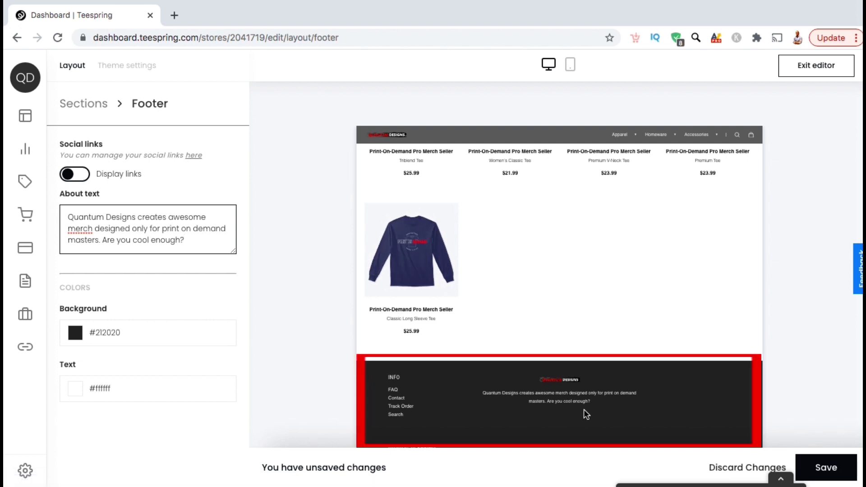
# Set the footer's background color to #010101 and look at the text color picker.
pyautogui.moveTo(597, 405); pyautogui.dragTo(468, 379)
pyautogui.click(76, 334)
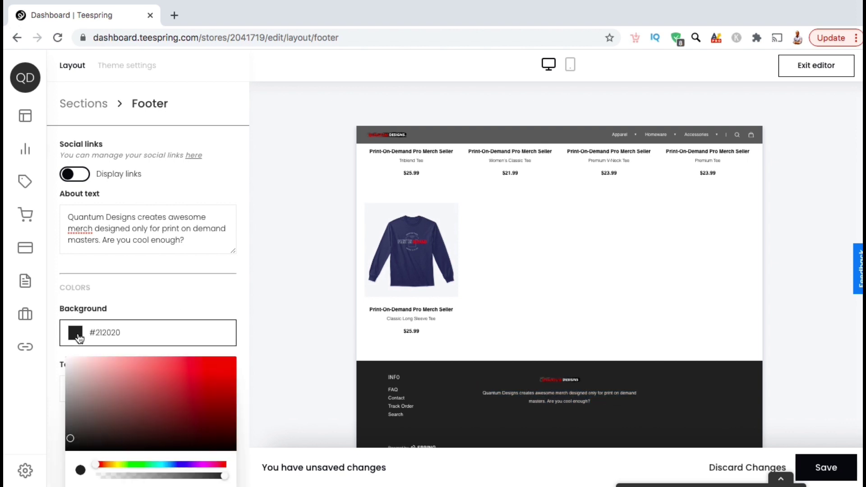
pyautogui.moveTo(158, 383); pyautogui.dragTo(252, 297)
pyautogui.click(85, 392)
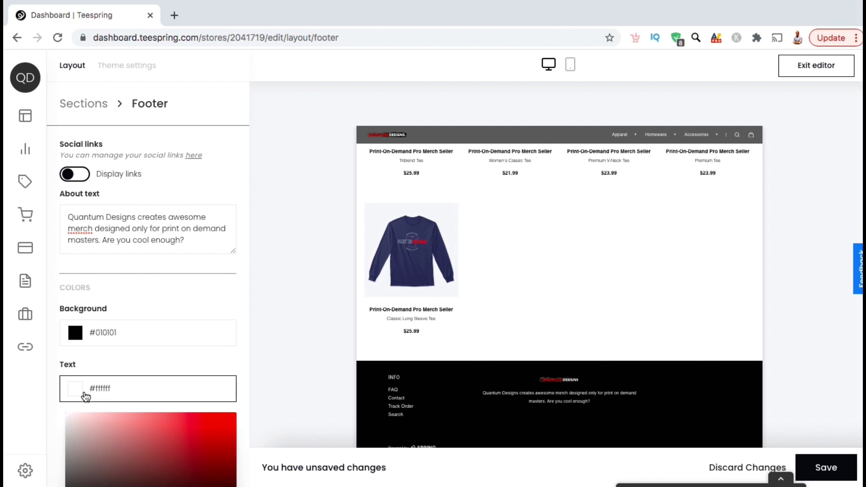
pyautogui.click(142, 361)
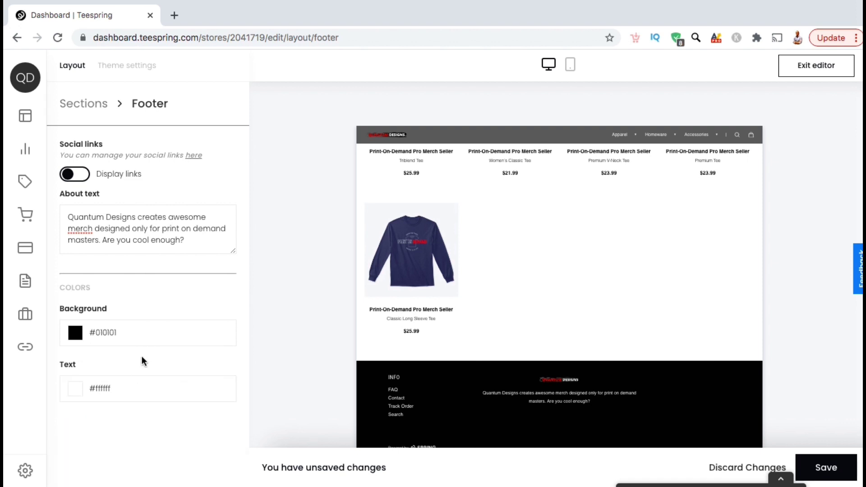
# Enable the display of social links in the footer, save the footer changes and return to the section list.
pyautogui.click(84, 179)
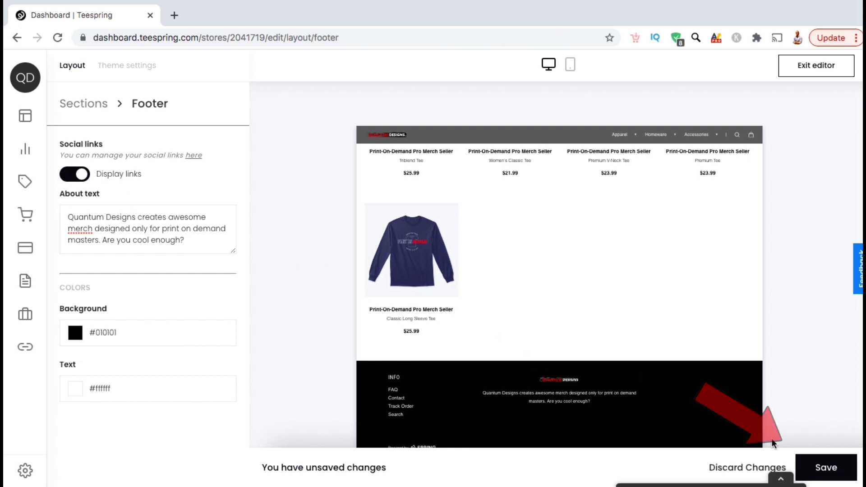
pyautogui.click(811, 467)
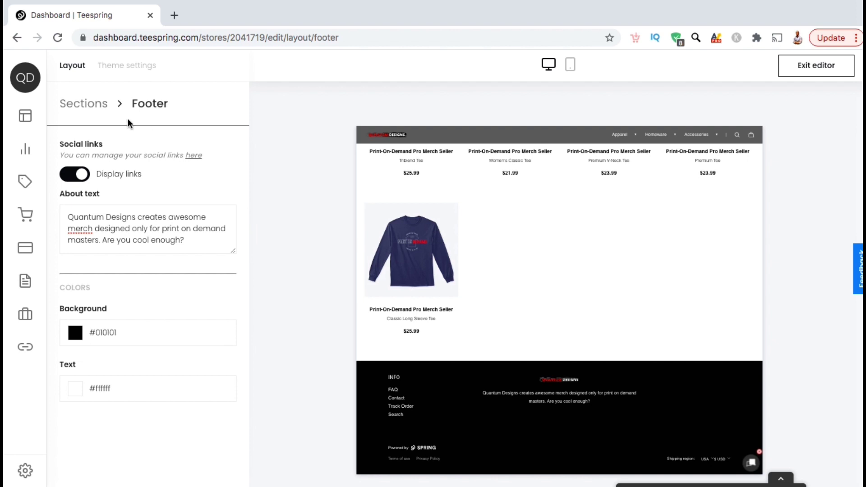
pyautogui.click(100, 105)
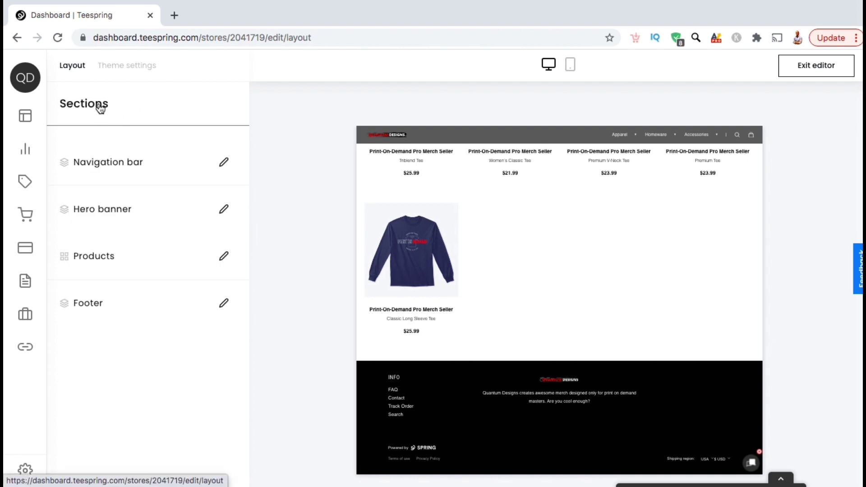
pyautogui.click(100, 106)
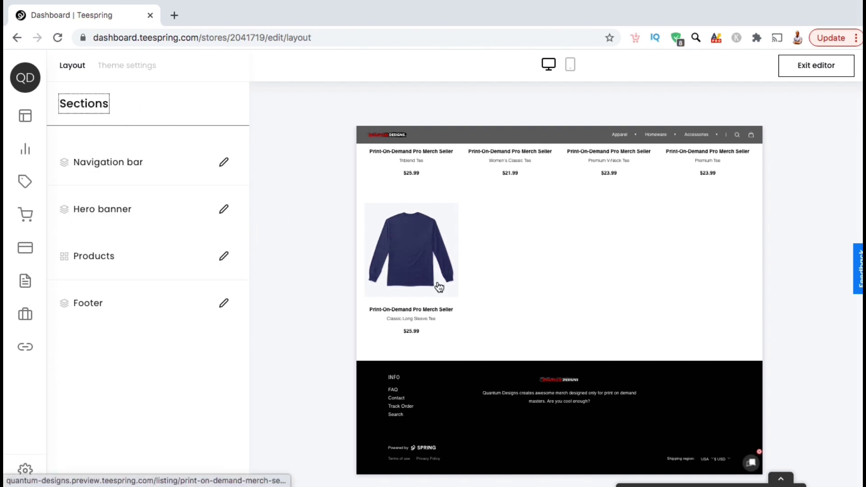
# Review the store preview back up to the hero banner and exit the store editor.
pyautogui.scroll(10, 439, 287)
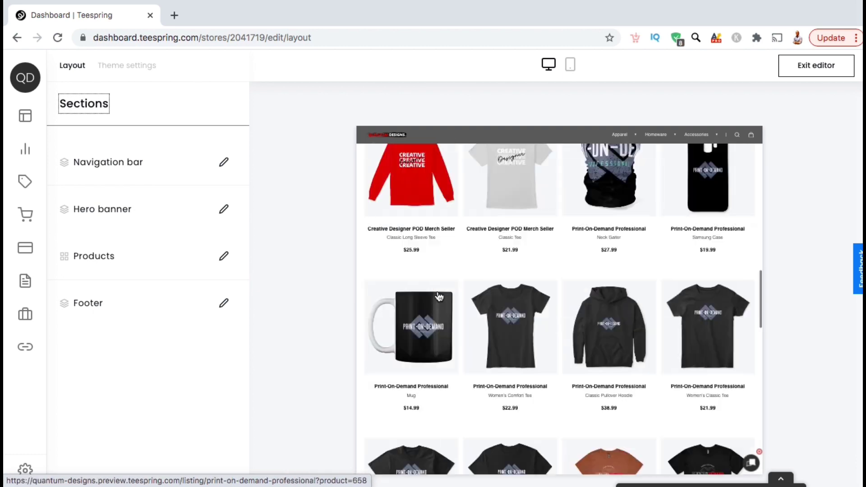
pyautogui.scroll(5, 438, 314)
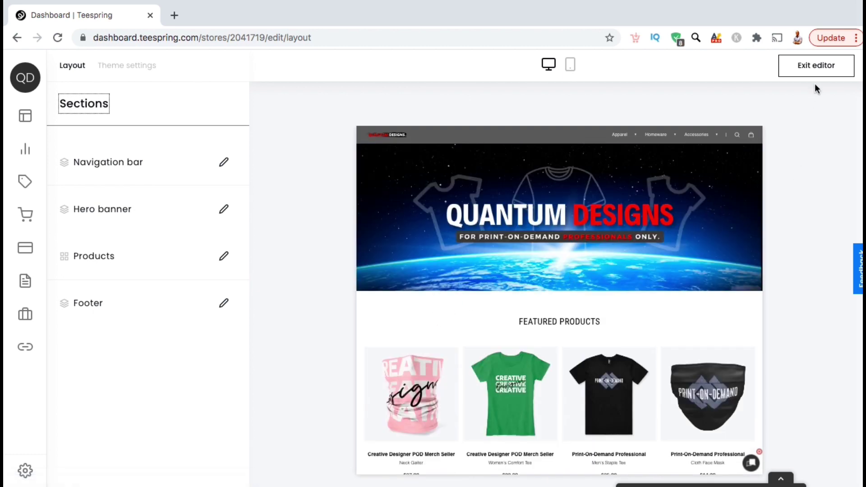
pyautogui.click(816, 66)
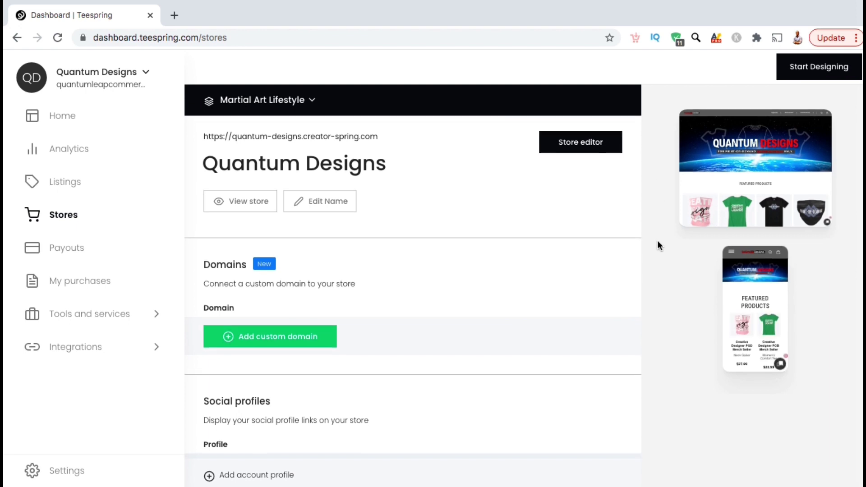
# View the page for adding a custom domain to the store and return to the store's overview.
pyautogui.scroll(-1, 657, 245)
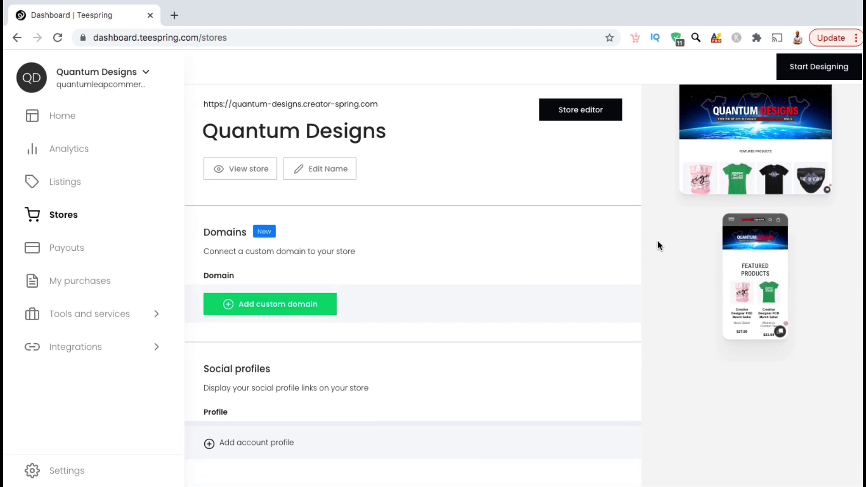
pyautogui.click(240, 309)
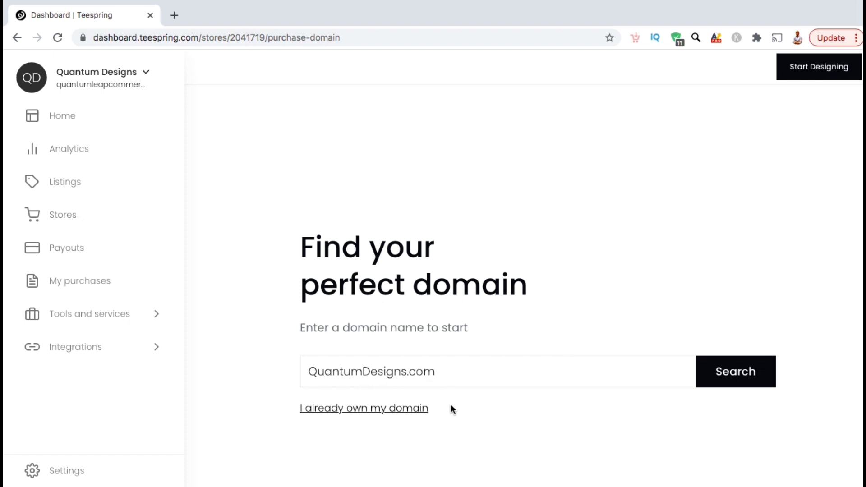
pyautogui.click(21, 40)
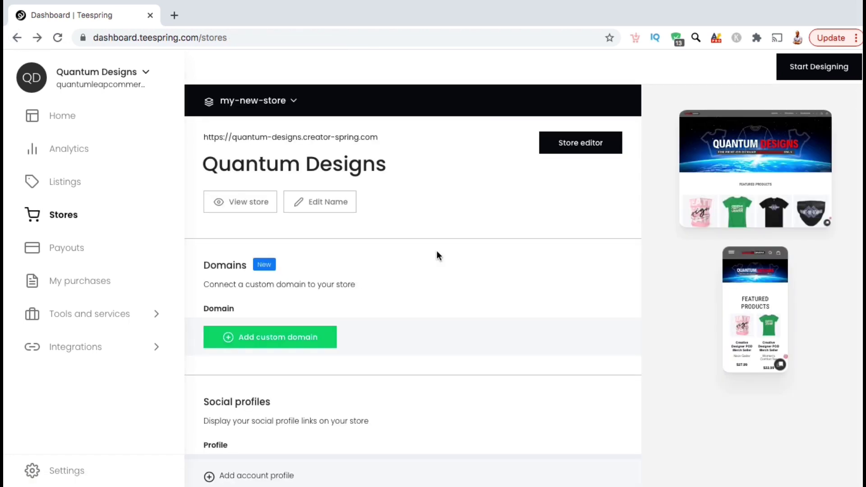
pyautogui.scroll(-1, 436, 253)
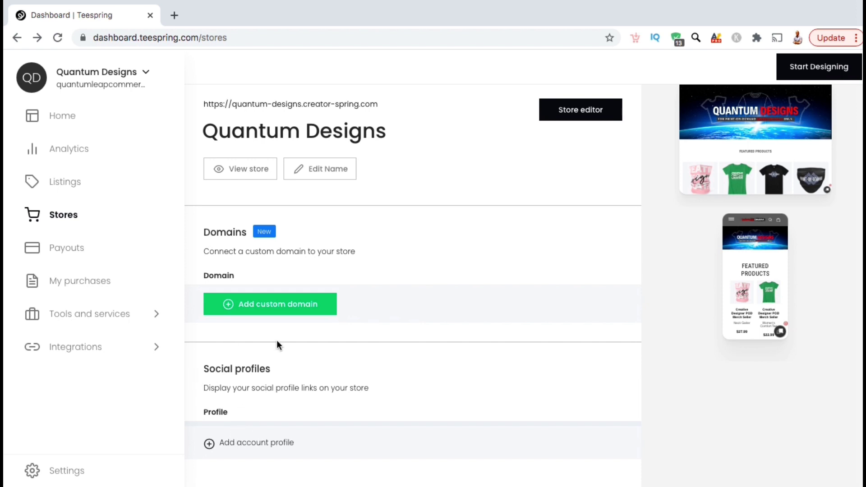
pyautogui.click(208, 445)
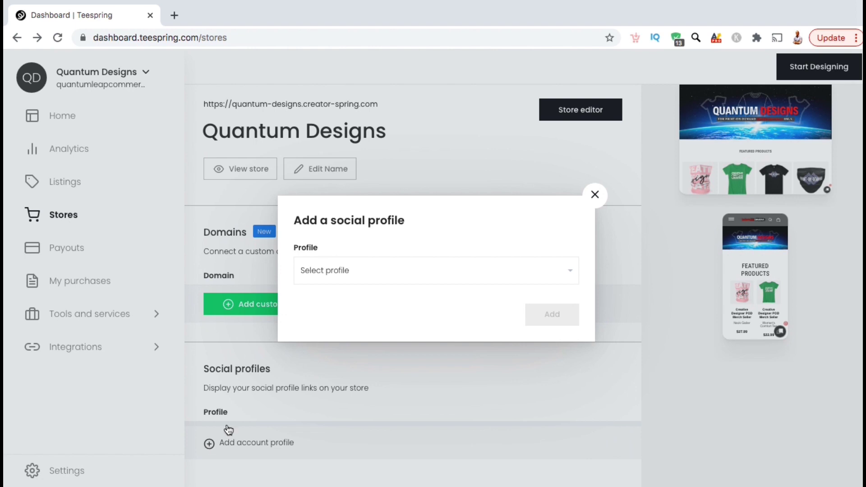
pyautogui.click(384, 281)
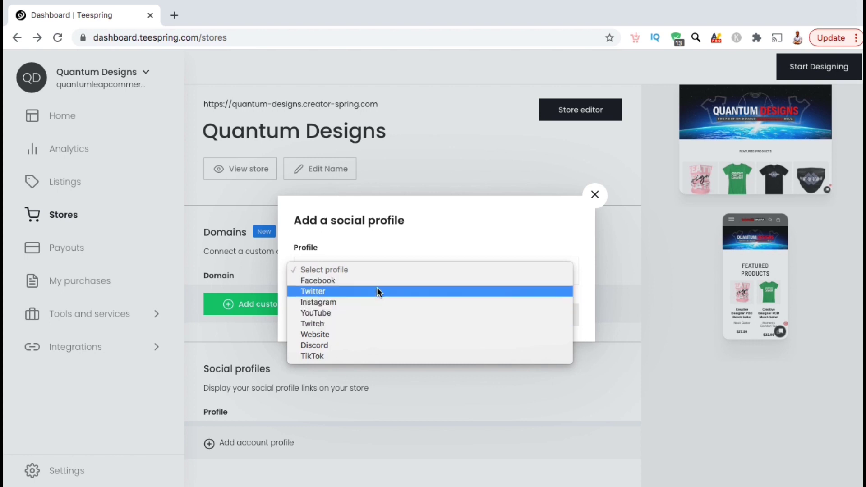
pyautogui.click(375, 282)
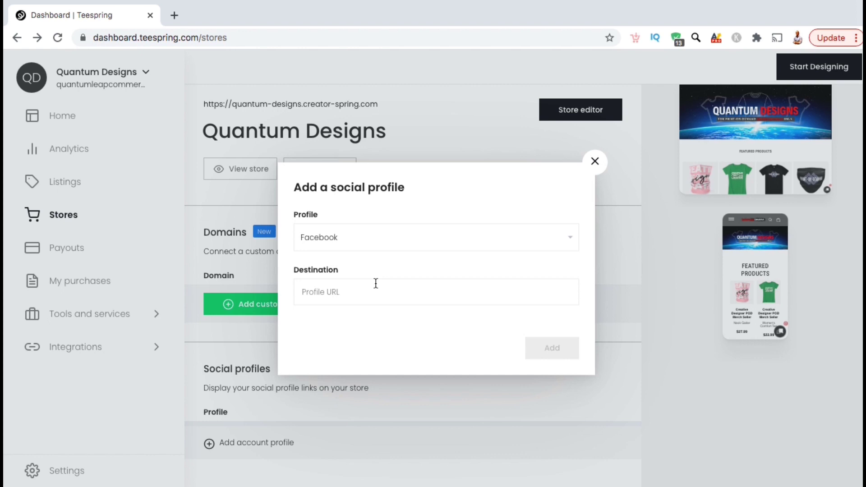
pyautogui.click(375, 284)
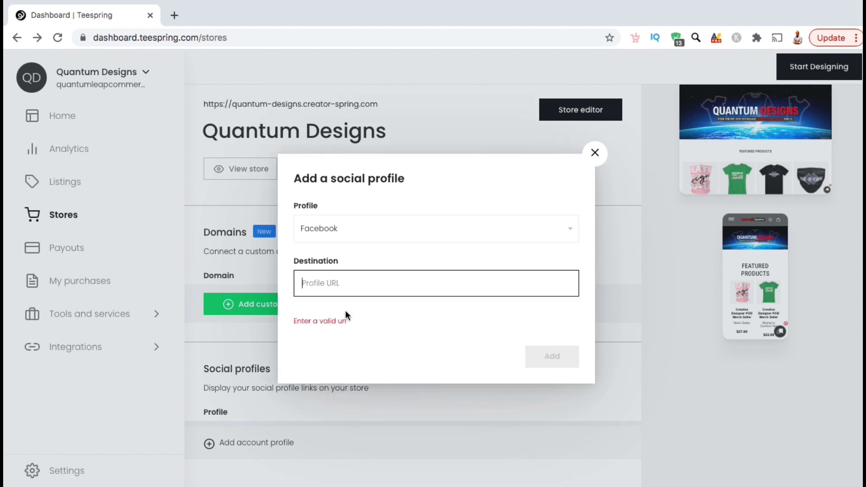
pyautogui.write('https://www.facebook.com/QuantumDesignShop')
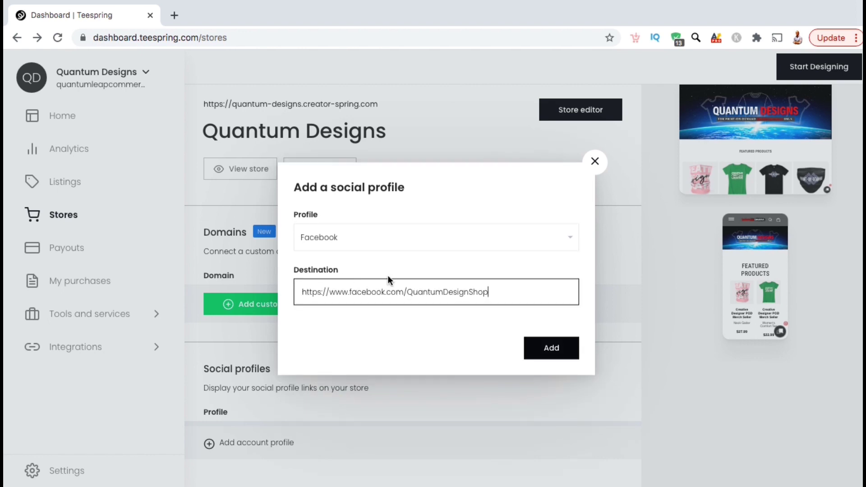
pyautogui.click(566, 348)
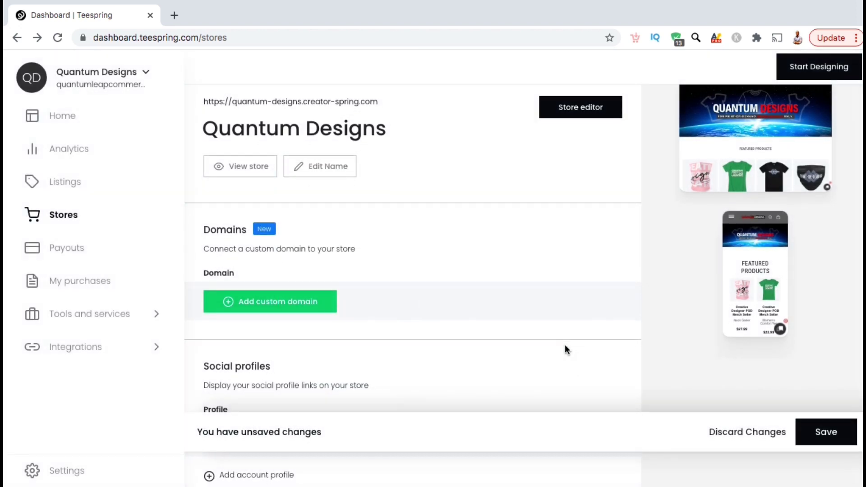
pyautogui.scroll(-1, 566, 349)
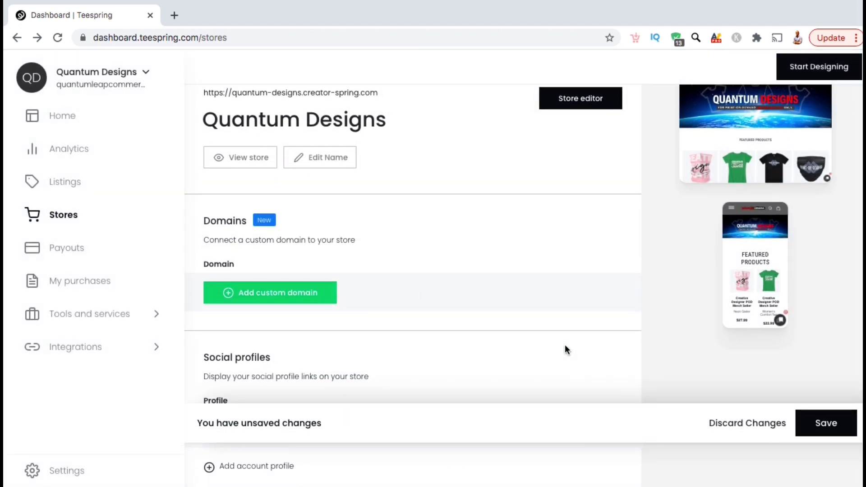
pyautogui.click(818, 436)
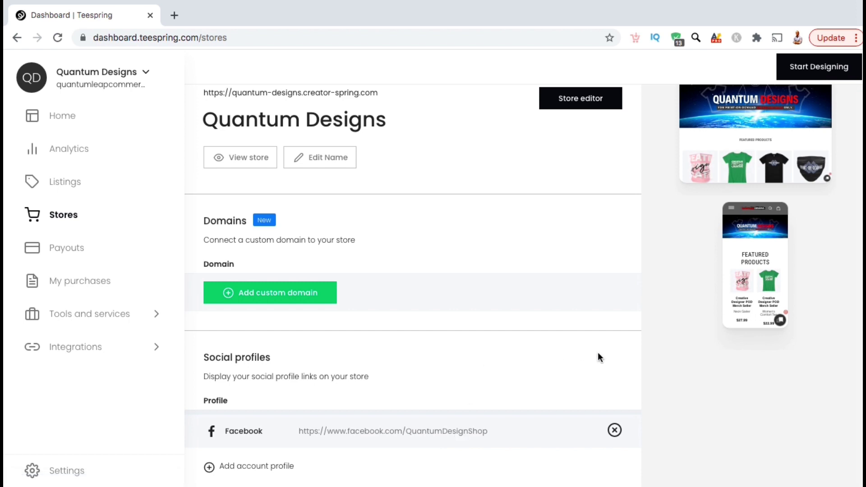
# View the live Quantum Designs store and check the Apparel, Homeware and Accessories submenus in its navigation bar.
pyautogui.scroll(1, 659, 338)
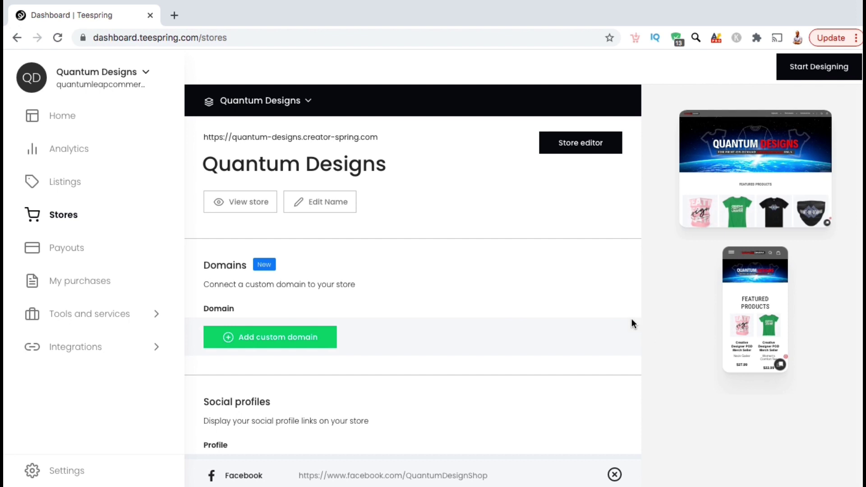
pyautogui.click(238, 208)
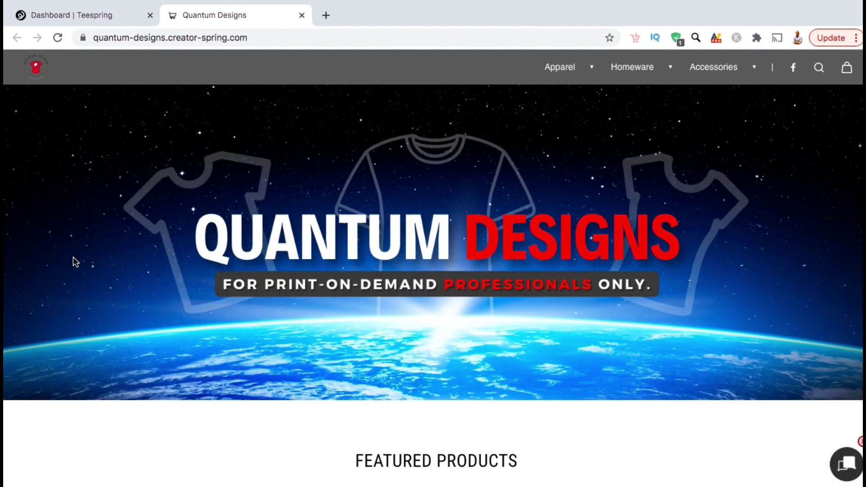
pyautogui.moveTo(587, 70)
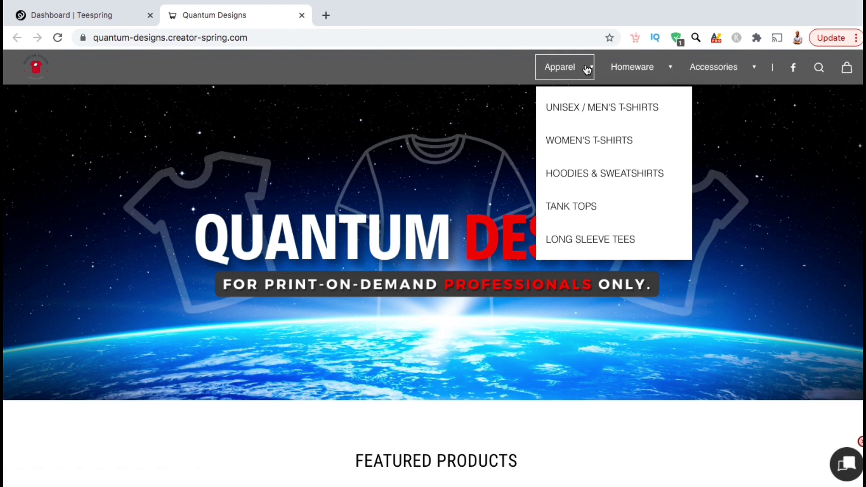
pyautogui.moveTo(645, 73)
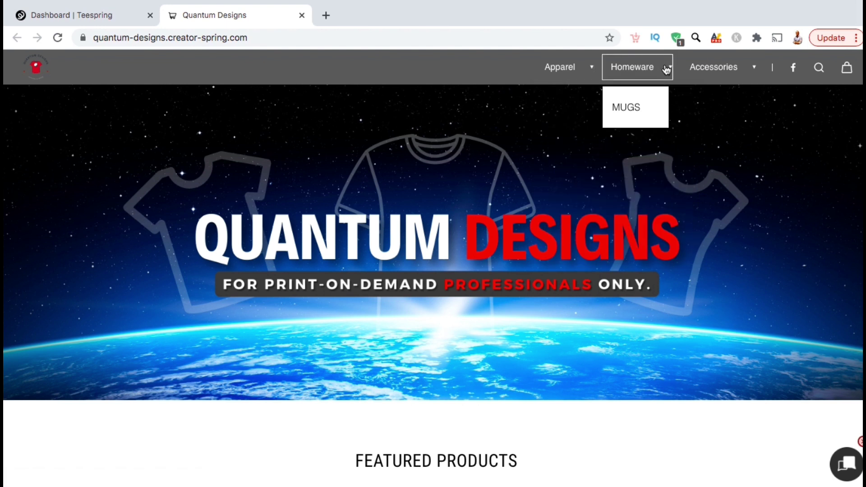
pyautogui.moveTo(718, 80)
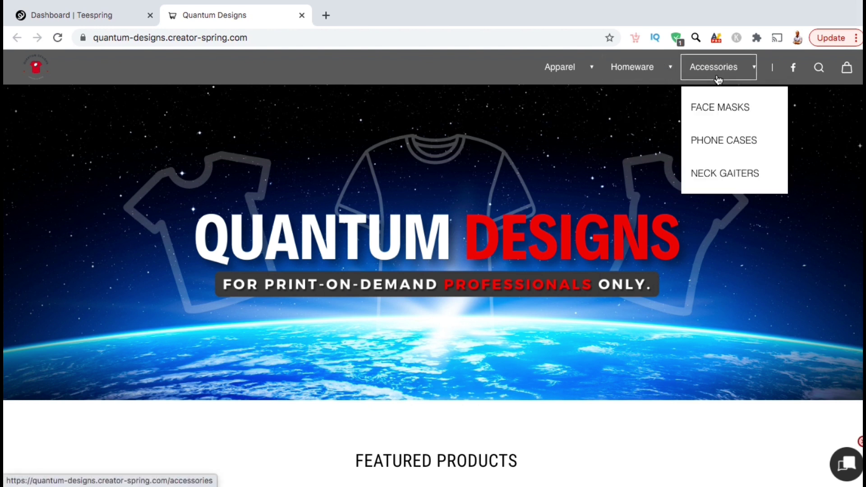
# Open the store header's Facebook link in a new tab, look over the linked page and return to the store.
pyautogui.rightClick(795, 72)
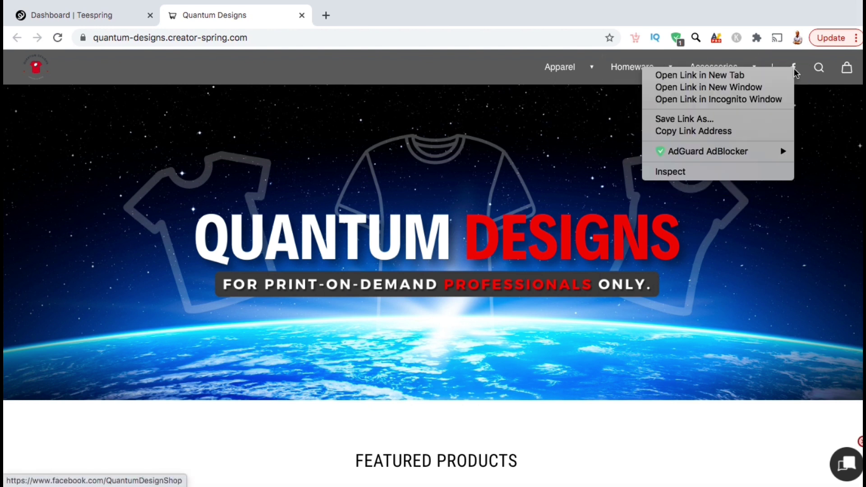
pyautogui.click(730, 74)
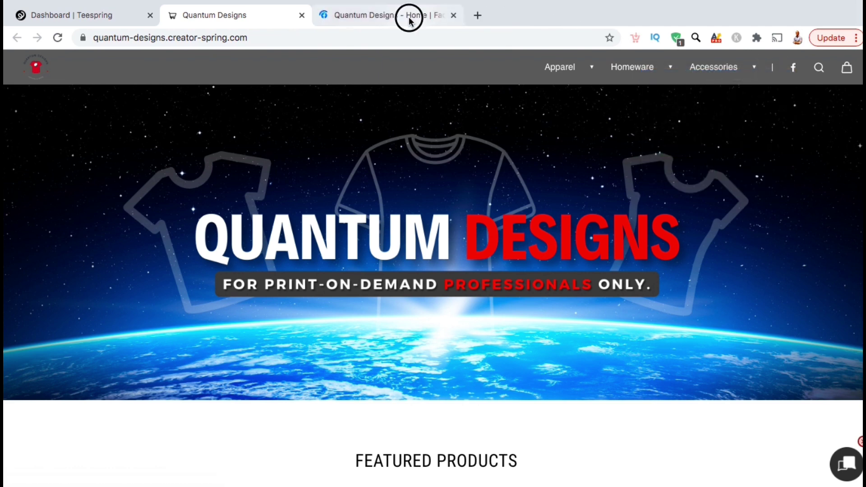
pyautogui.click(409, 17)
pyautogui.scroll(-3, 790, 198)
pyautogui.scroll(-2, 789, 205)
pyautogui.click(214, 15)
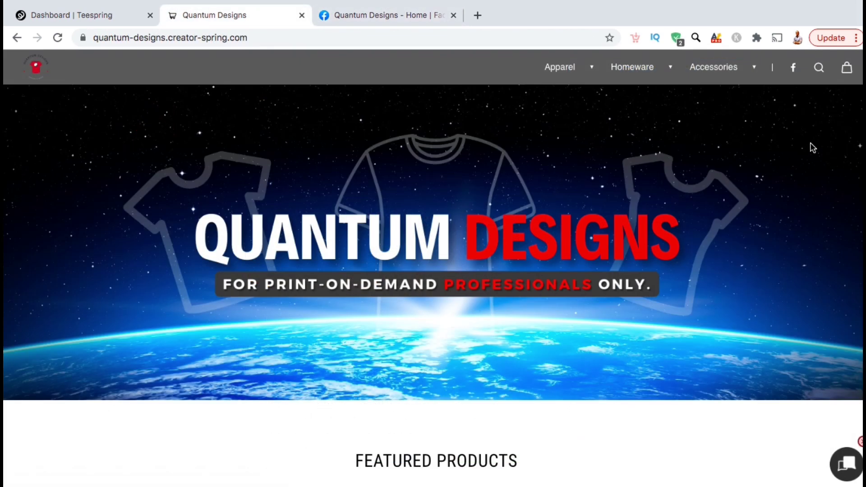
# Review the store's featured products down to the footer, including its description text and social link.
pyautogui.scroll(-7, 812, 147)
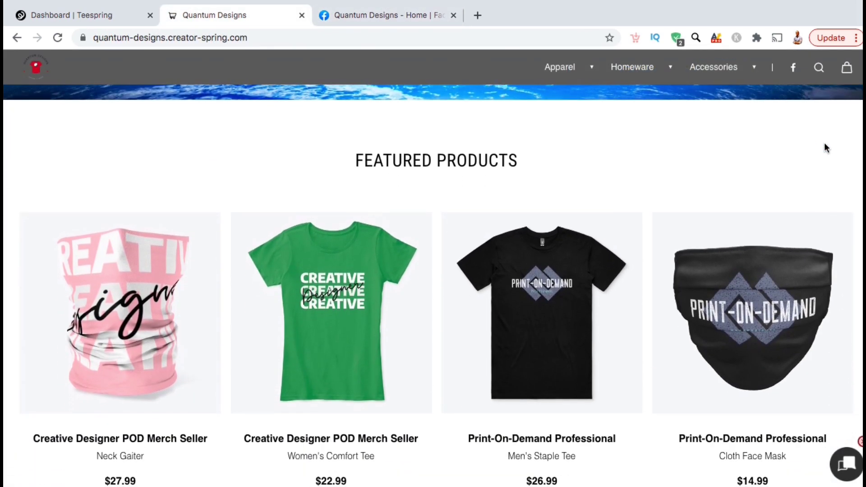
pyautogui.scroll(-1, 830, 149)
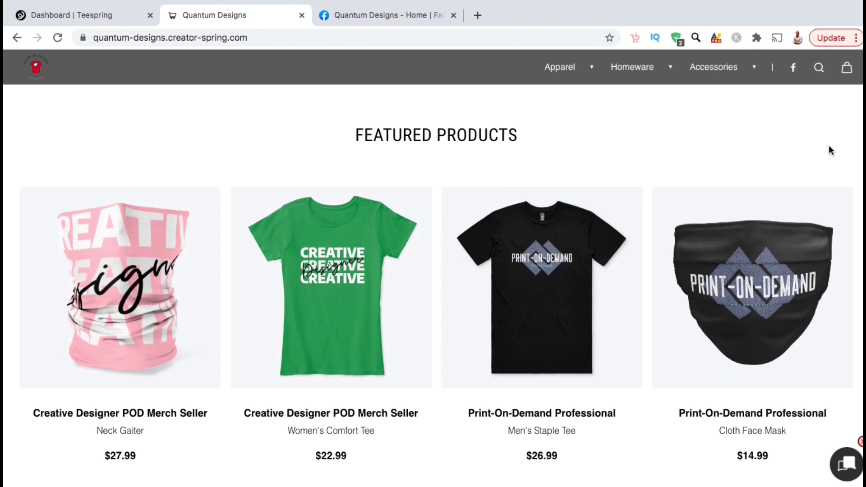
pyautogui.scroll(-7, 831, 151)
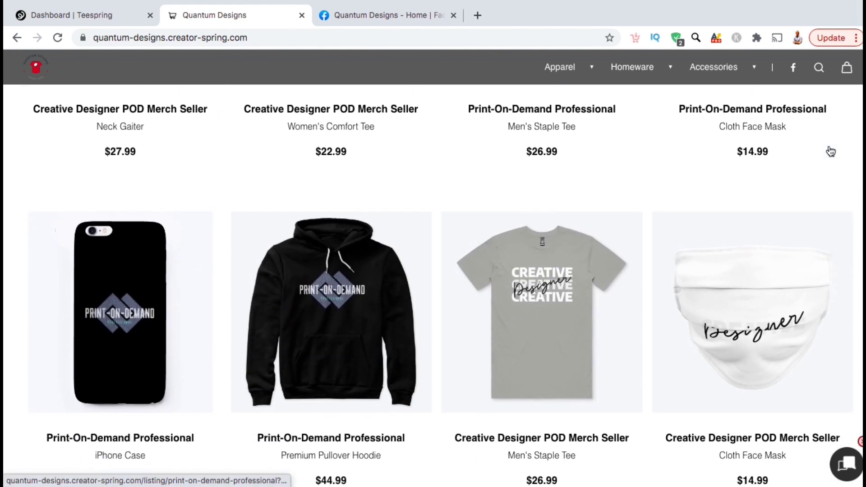
pyautogui.scroll(-2, 830, 151)
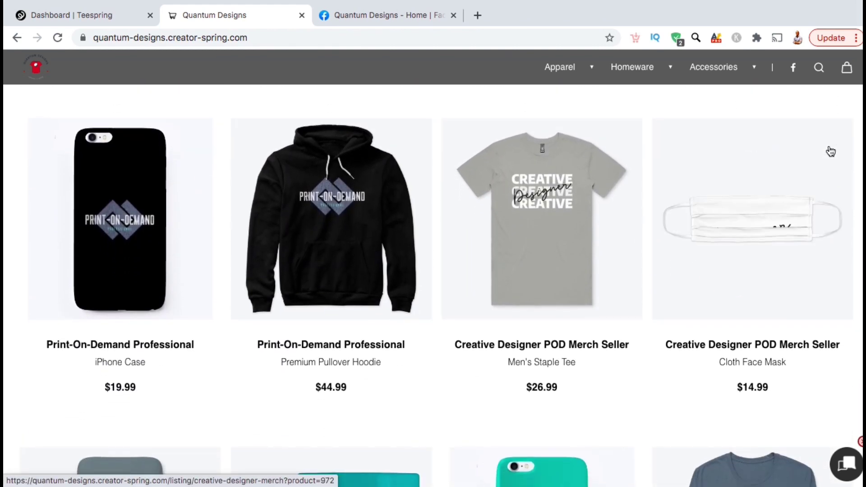
pyautogui.scroll(-18, 831, 152)
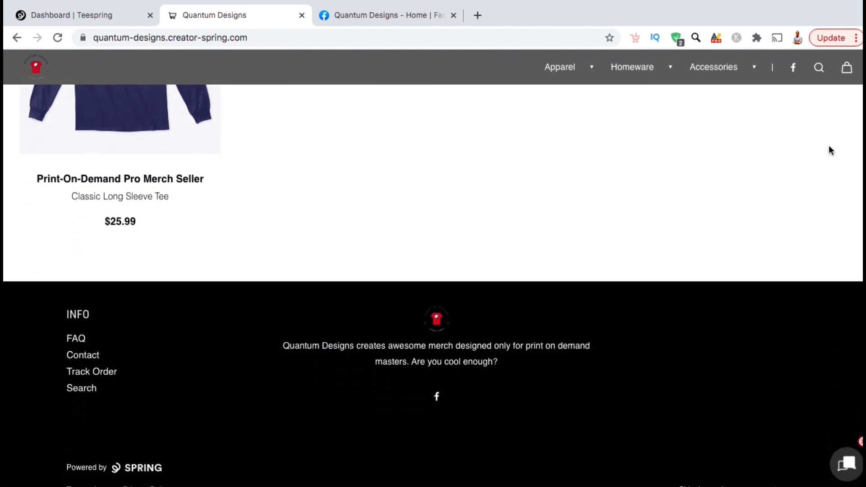
pyautogui.scroll(-1, 829, 145)
pyautogui.moveTo(497, 328); pyautogui.dragTo(283, 314)
pyautogui.click(280, 353)
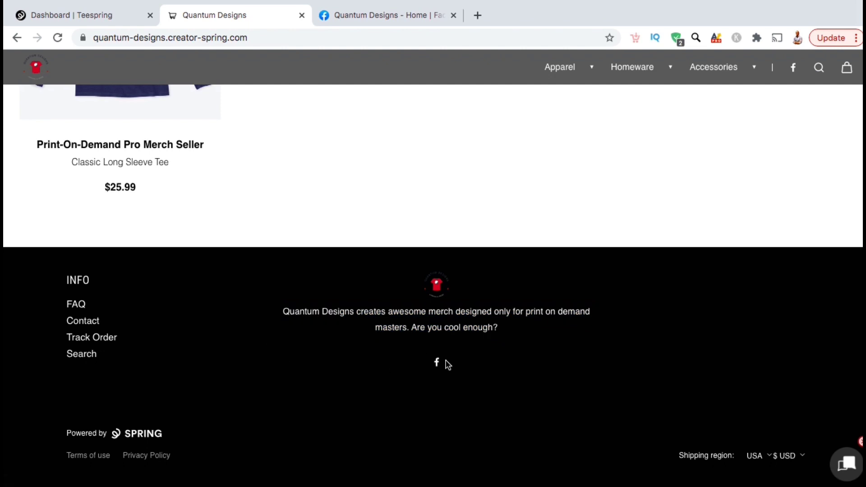
# Open the product page of the black Print-On-Demand Pro Merch Seller cloth face mask and examine its details.
pyautogui.scroll(10, 440, 375)
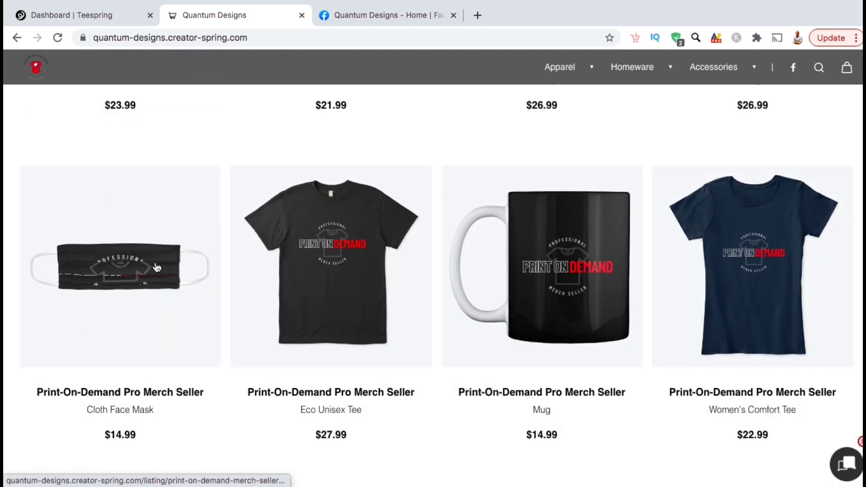
pyautogui.click(162, 281)
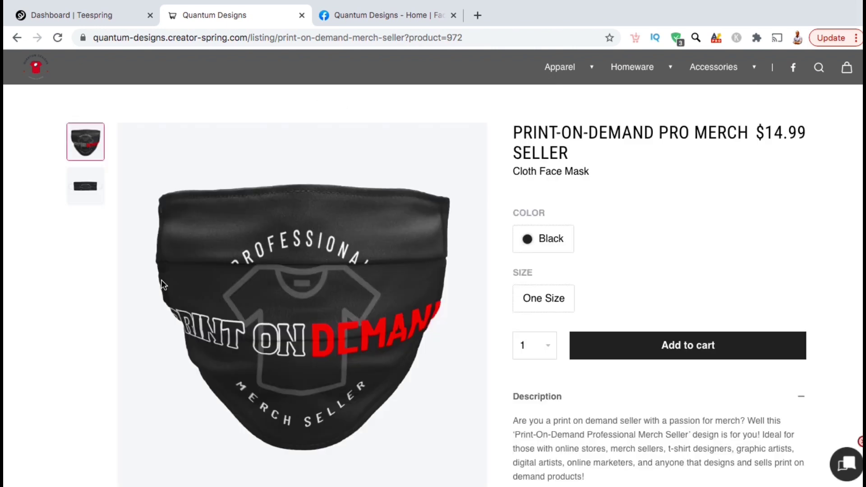
pyautogui.scroll(-1, 698, 192)
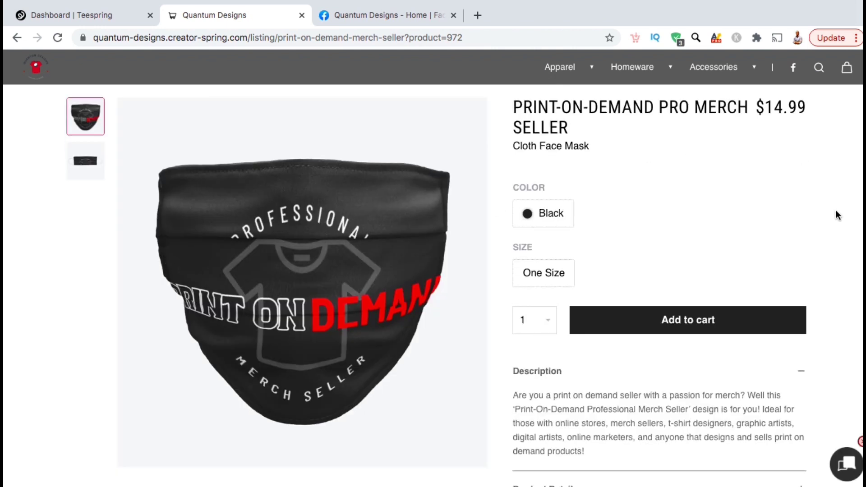